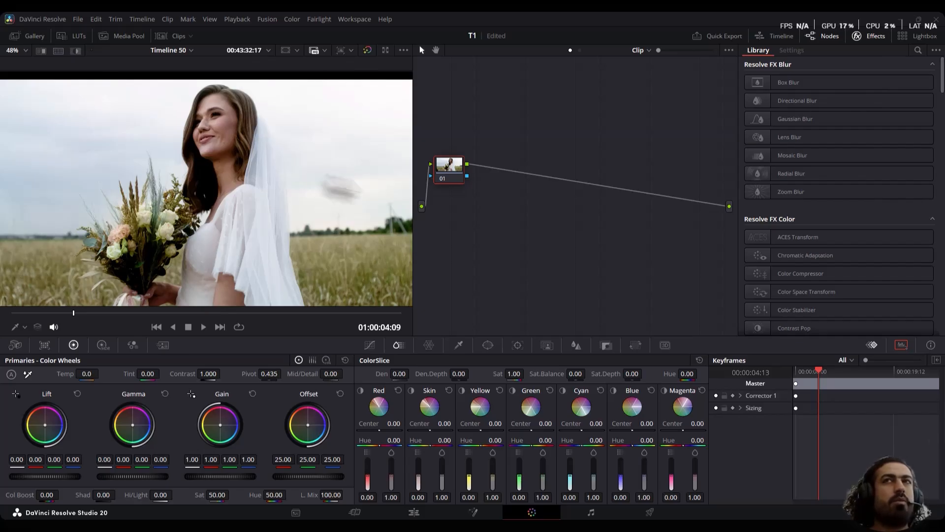
# Apply a Color Space Transform to node 01 with output color space DaVinci Wide Gamut and output gamma DaVinci Intermediate
pyautogui.moveTo(810, 290); pyautogui.dragTo(451, 164)
pyautogui.click(829, 118)
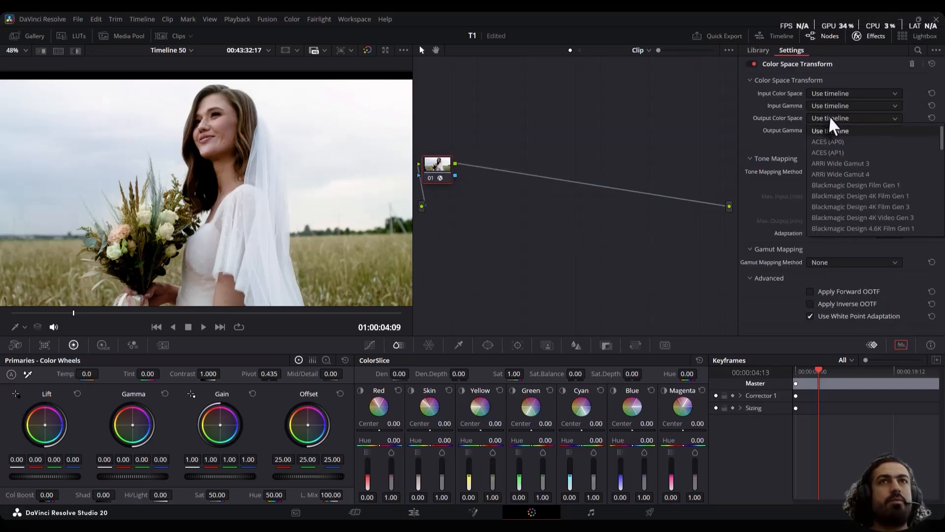
pyautogui.click(829, 115)
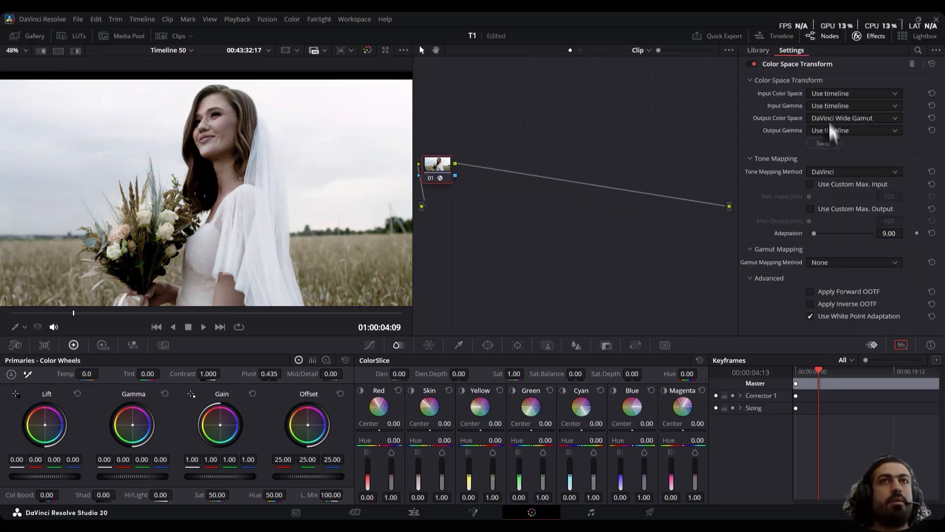
pyautogui.click(832, 133)
pyautogui.click(833, 130)
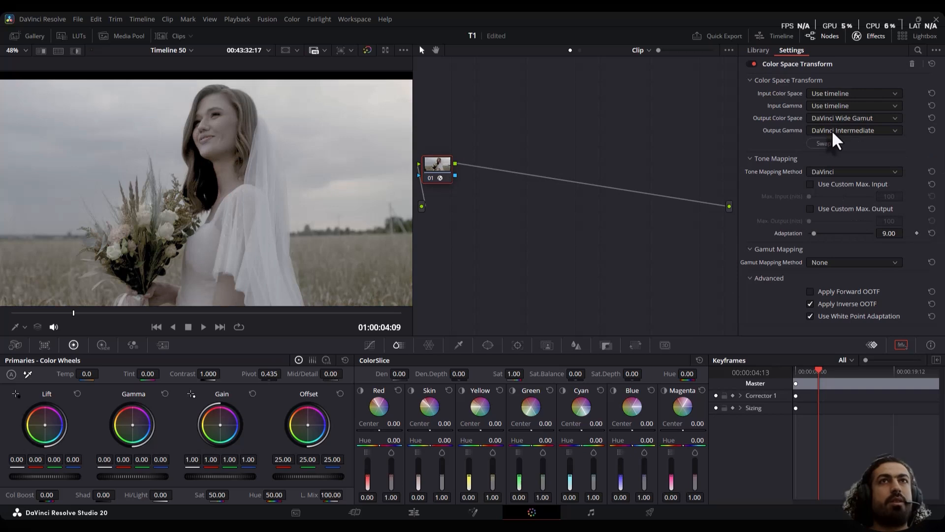
# Add a serial node after node 01 plus three parallel nodes, spacing node 02 slightly above the others
pyautogui.hotkey('alt', 's')
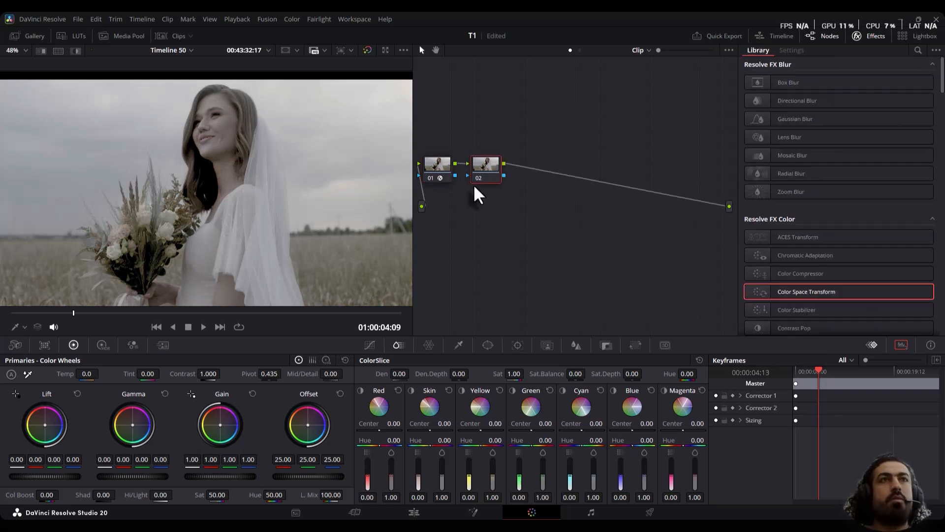
pyautogui.hotkey('alt', 'p')
pyautogui.hotkey('alt', 'p')
pyautogui.hotkey('alt', 'p')
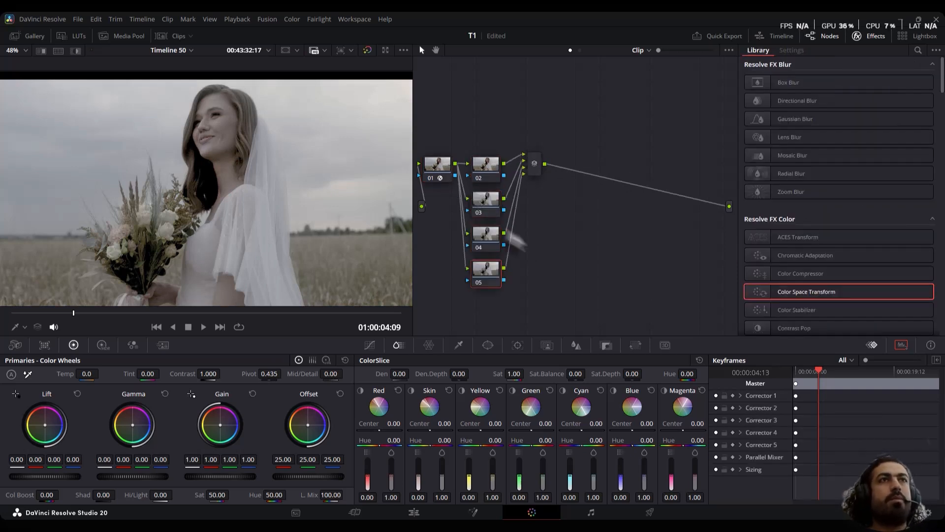
pyautogui.moveTo(447, 123); pyautogui.dragTo(448, 114)
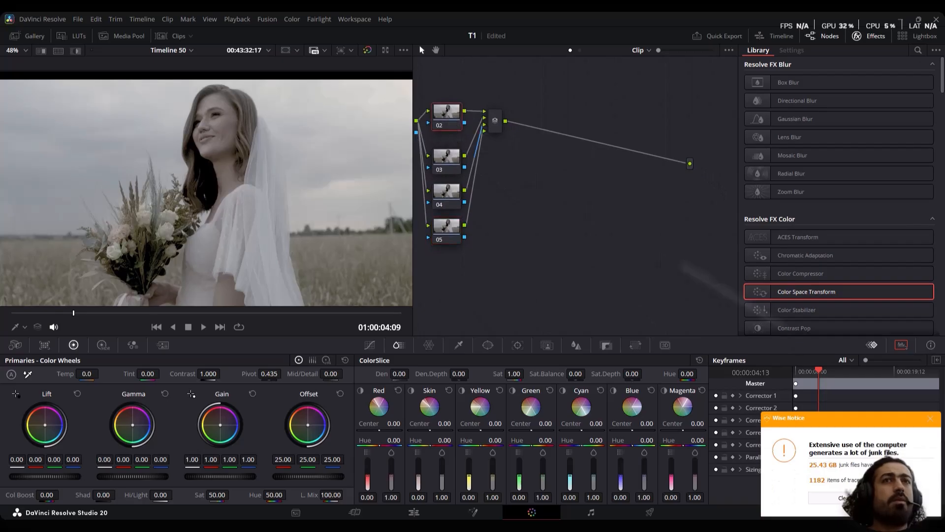
# Hide the effects library and bring the floating scopes window into view beside the node graph
pyautogui.click(870, 36)
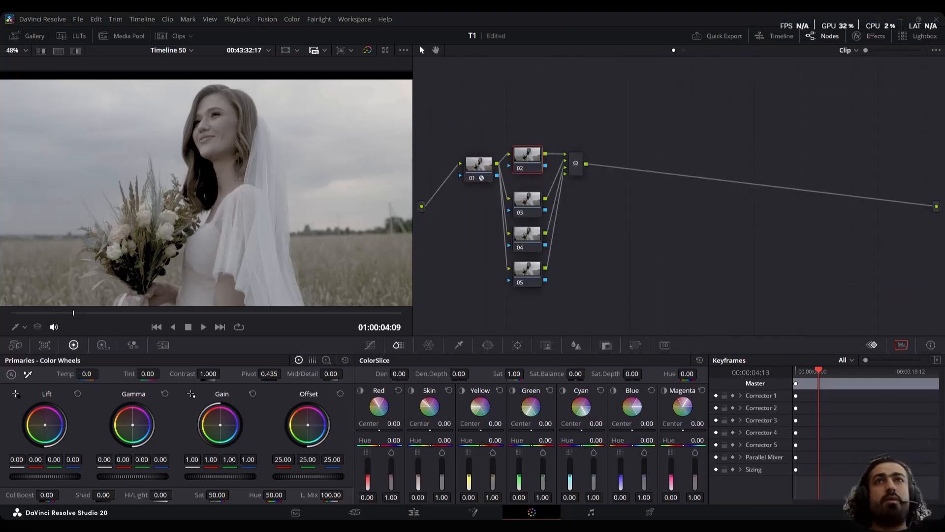
pyautogui.moveTo(944, 31); pyautogui.dragTo(820, 25)
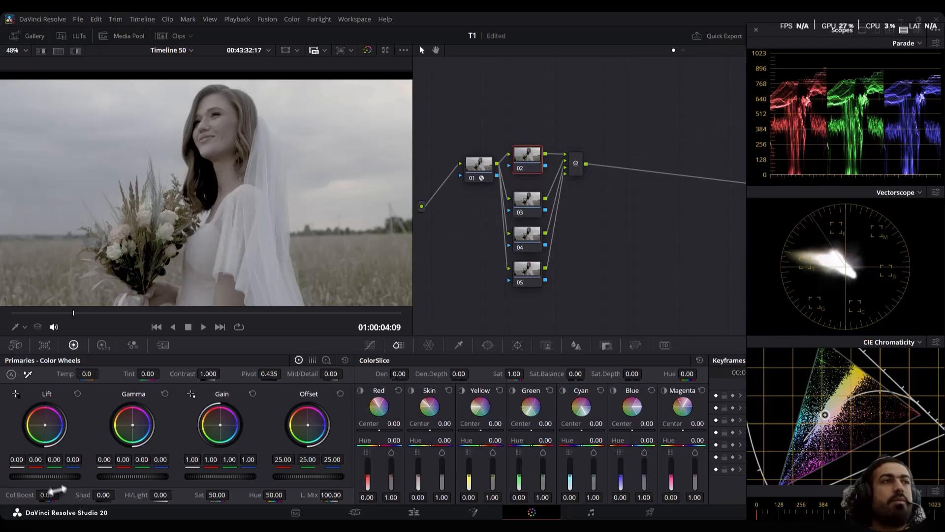
# On node 02, raise the Lift master to 0.06 and lower the Gain master to 0.94
pyautogui.moveTo(42, 480); pyautogui.dragTo(59, 481)
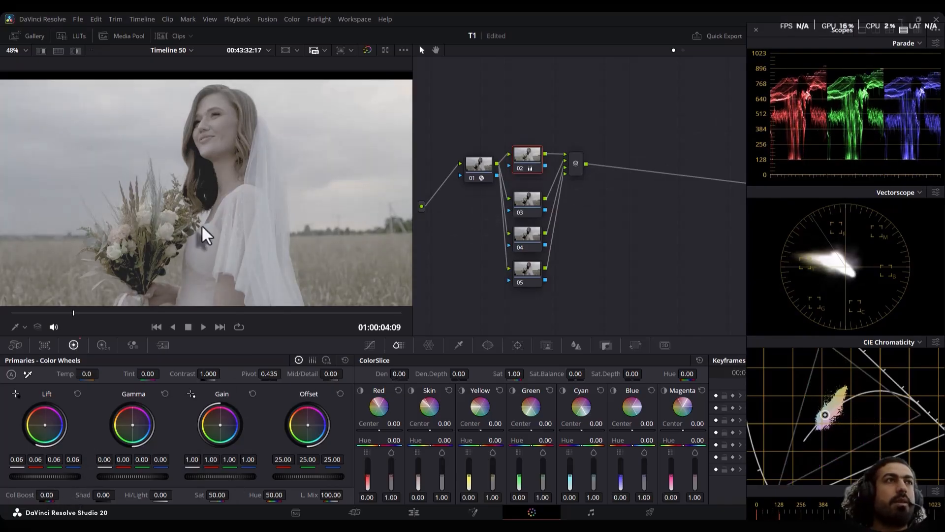
pyautogui.scroll(2, 207, 189)
pyautogui.scroll(2, 207, 186)
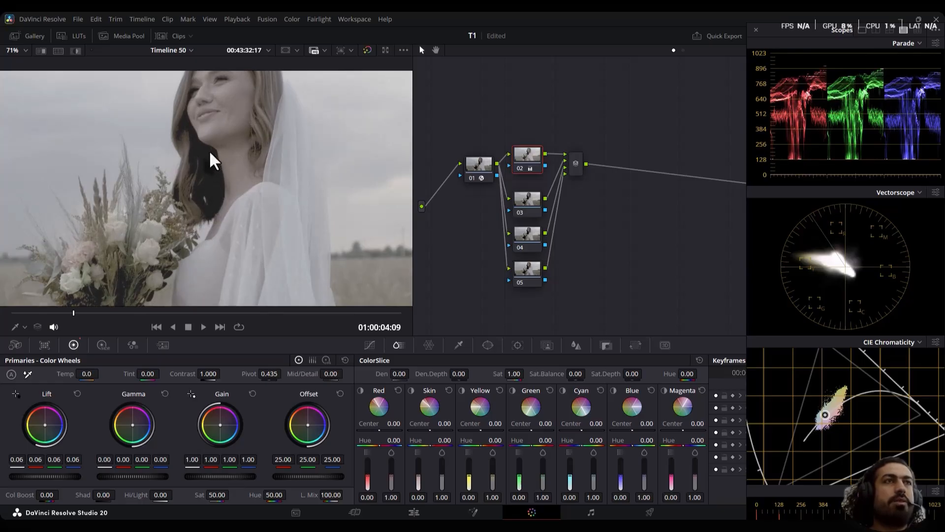
pyautogui.scroll(-4, 204, 163)
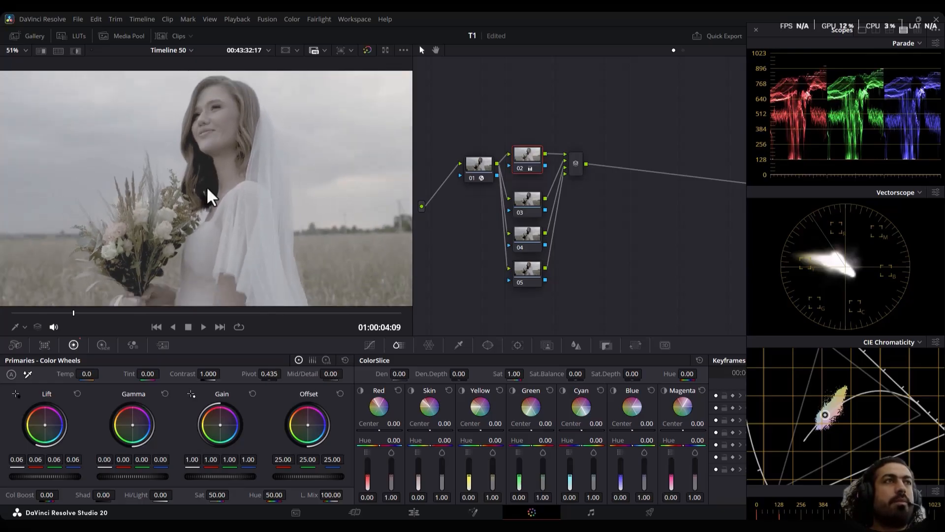
pyautogui.scroll(-1, 207, 199)
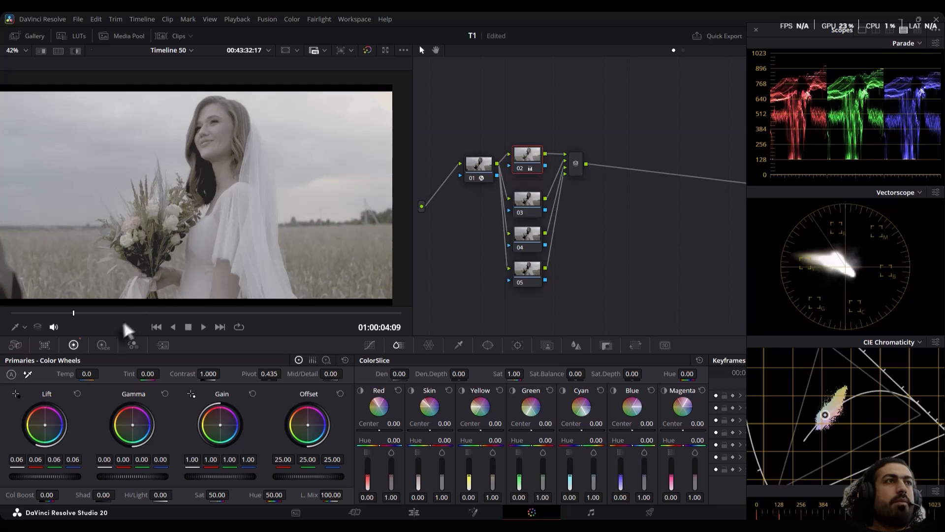
pyautogui.moveTo(235, 476); pyautogui.dragTo(220, 476)
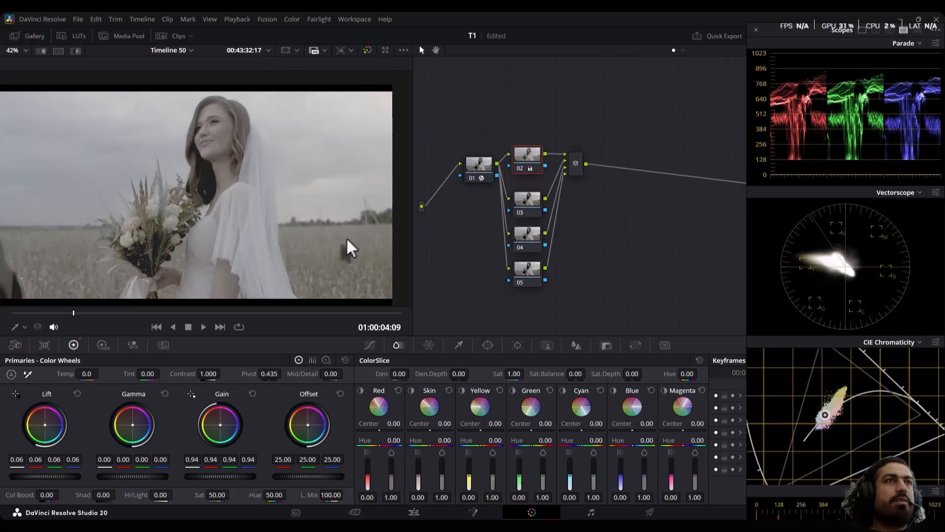
# On node 03, add default anchors to the custom curve, pull the lower and middle points down, and nudge the upper point toward the highlights
pyautogui.click(524, 214)
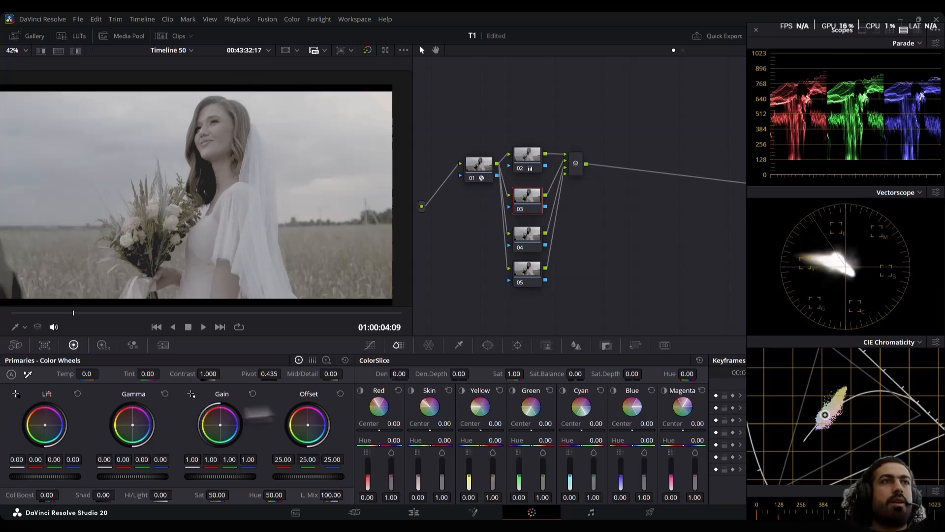
pyautogui.click(370, 344)
pyautogui.click(699, 360)
pyautogui.click(729, 436)
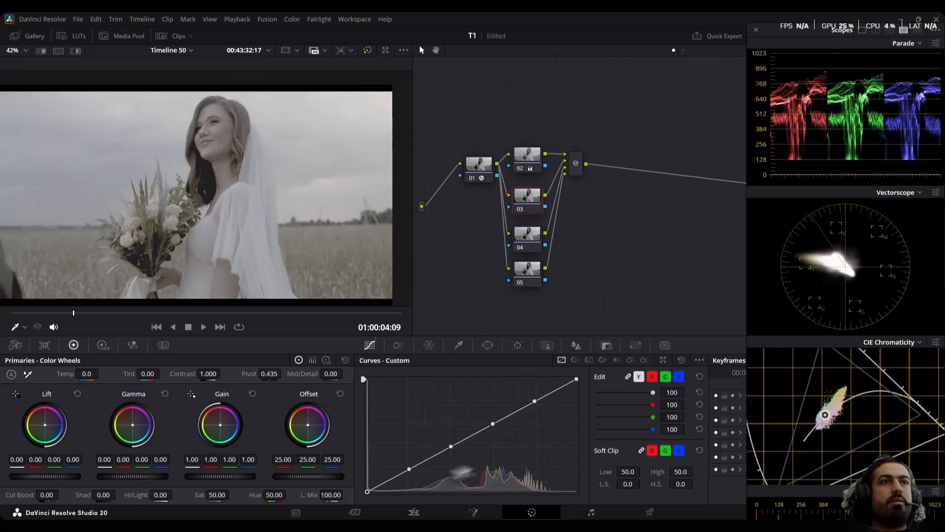
pyautogui.moveTo(410, 468); pyautogui.dragTo(407, 477)
pyautogui.moveTo(451, 445); pyautogui.dragTo(449, 459)
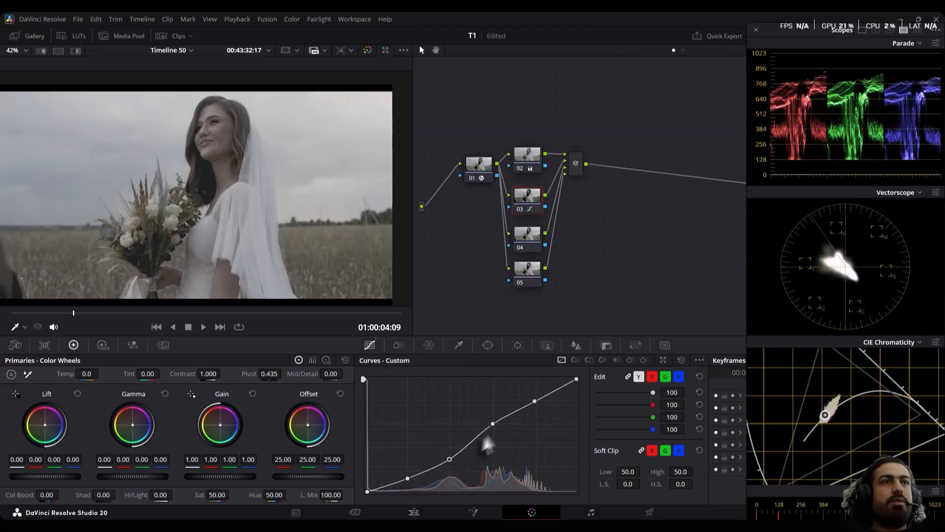
pyautogui.moveTo(492, 422); pyautogui.dragTo(495, 430)
pyautogui.moveTo(446, 459); pyautogui.dragTo(446, 462)
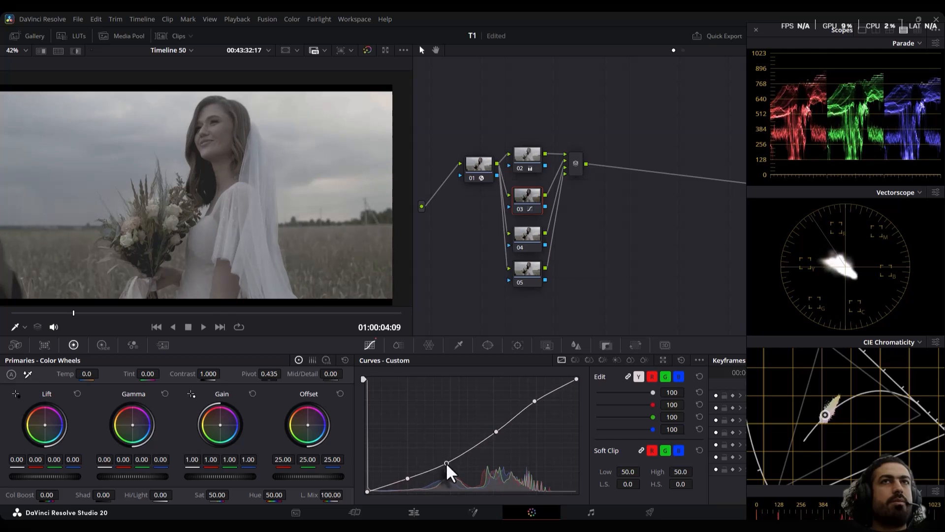
pyautogui.moveTo(534, 401); pyautogui.dragTo(540, 398)
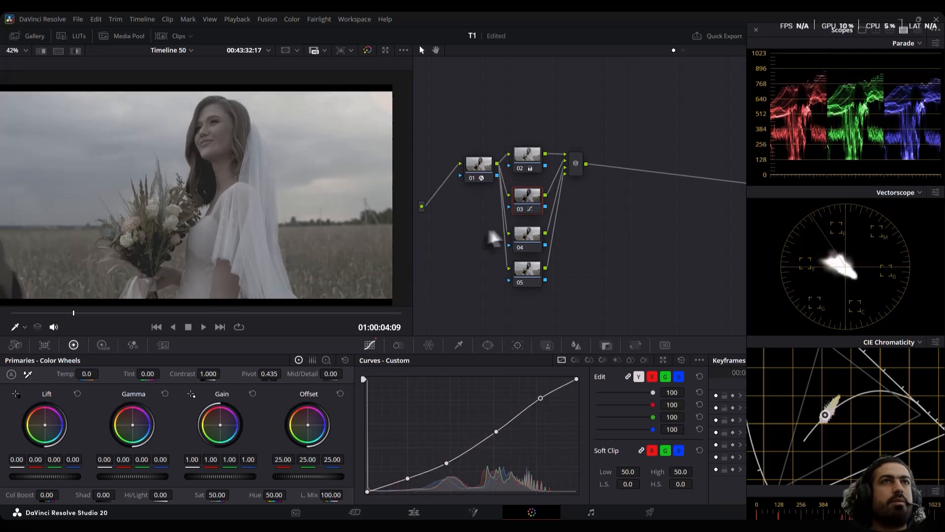
# On node 04, use the HDR wheels to set Shadow exposure to -0.43 and Light exposure to 0.26
pyautogui.click(525, 236)
pyautogui.click(102, 345)
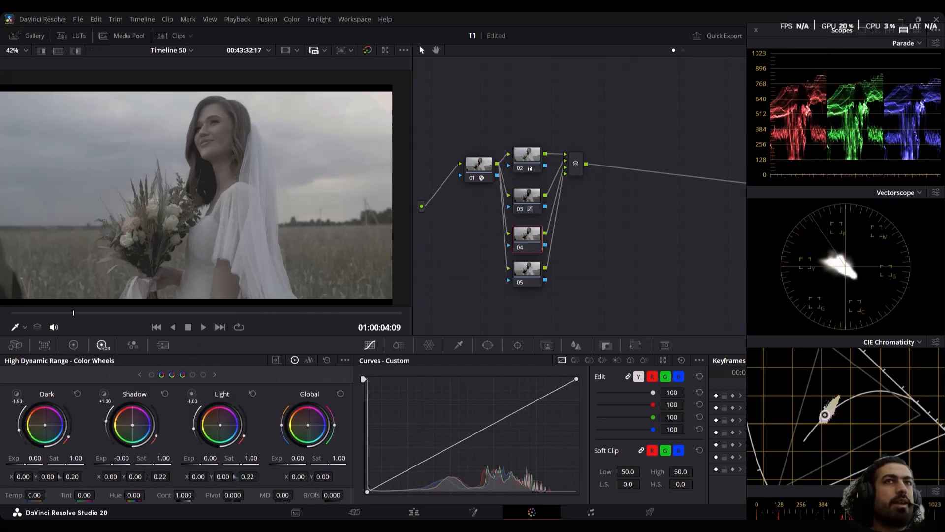
pyautogui.moveTo(121, 458); pyautogui.dragTo(101, 458)
pyautogui.moveTo(211, 461); pyautogui.dragTo(225, 461)
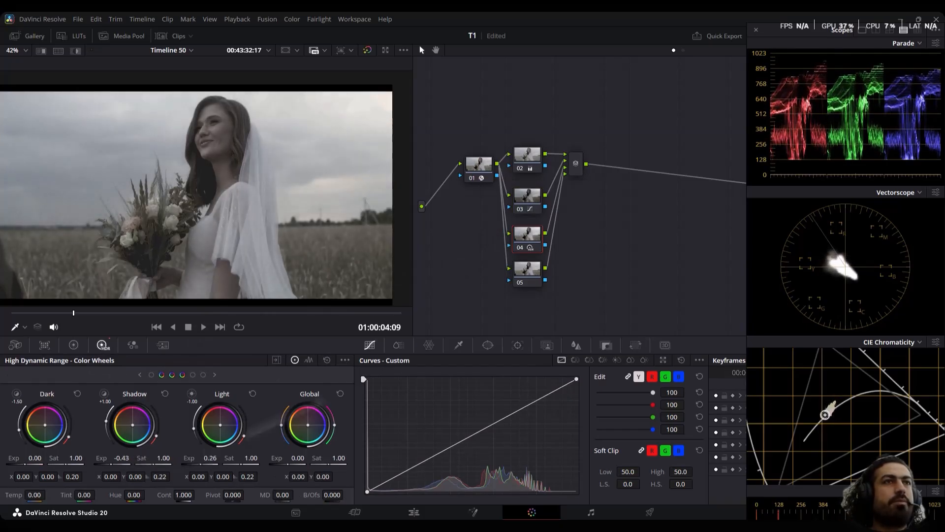
# Move node 02 slightly higher and set its primary Lift master to 0.07
pyautogui.moveTo(524, 169); pyautogui.dragTo(524, 163)
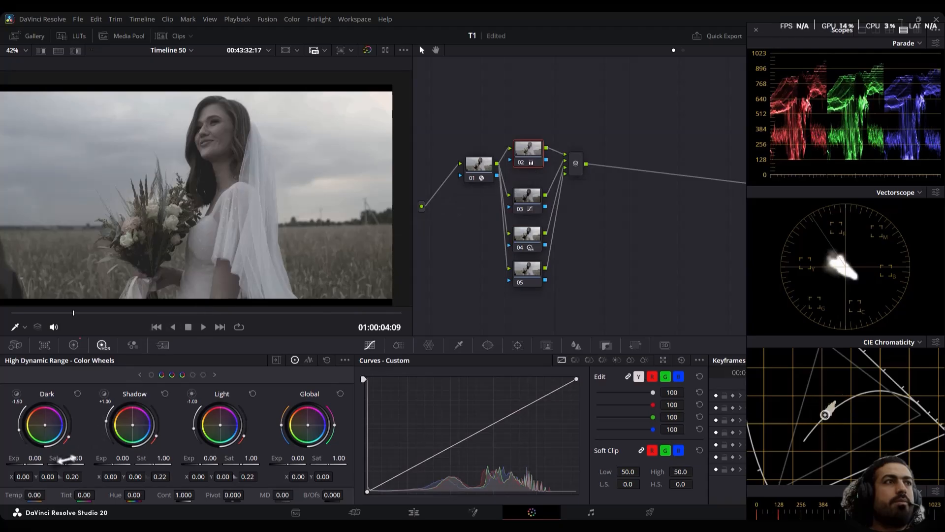
pyautogui.click(74, 345)
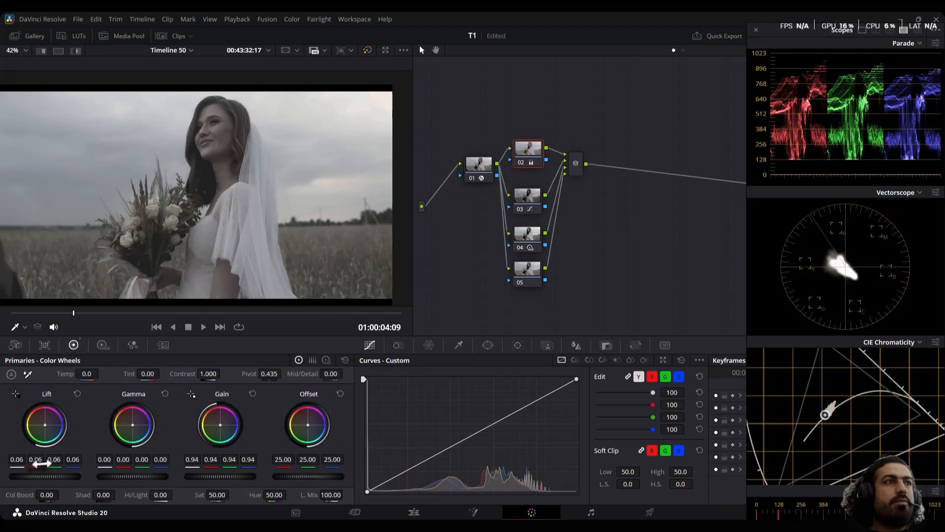
pyautogui.moveTo(45, 476); pyautogui.dragTo(51, 476)
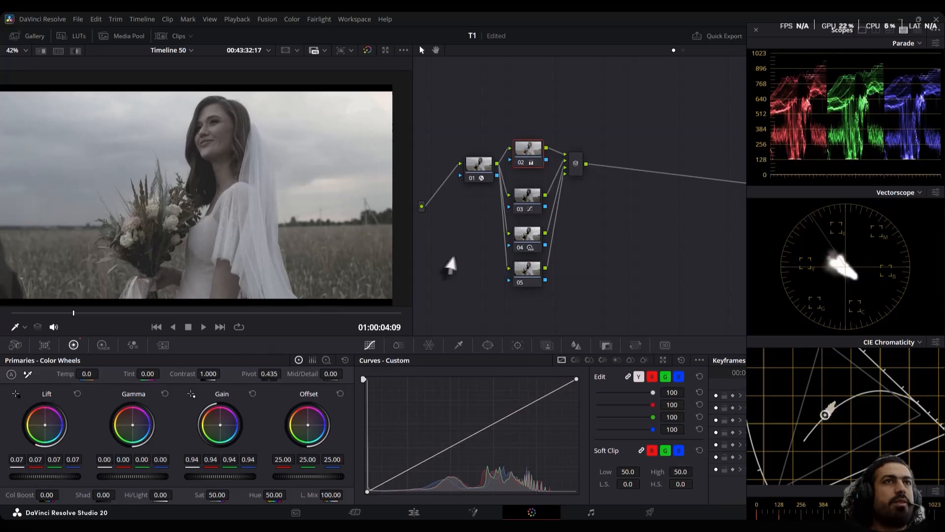
# On node 05, set the log wheels' Shadow to 0.11 and Highlights to -0.21, and slightly reduce the blur radius
pyautogui.click(530, 280)
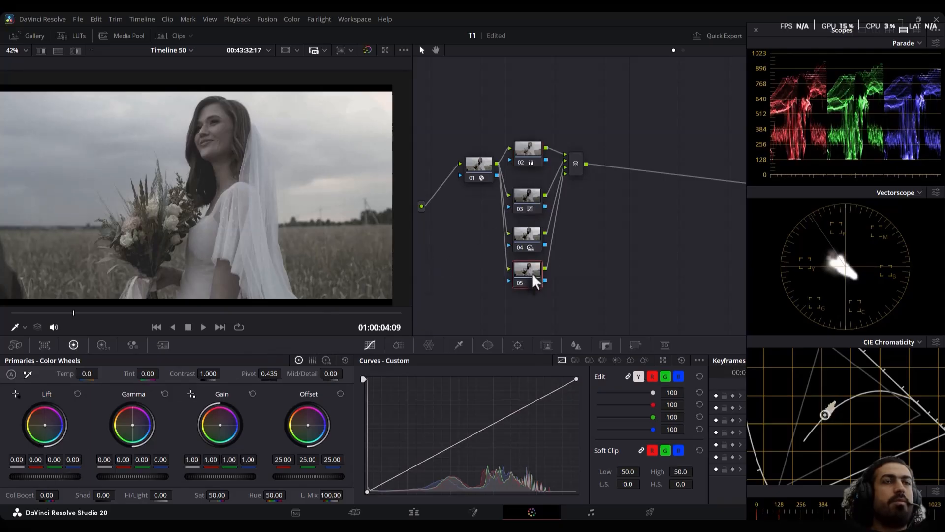
pyautogui.moveTo(535, 282); pyautogui.dragTo(535, 288)
pyautogui.click(102, 345)
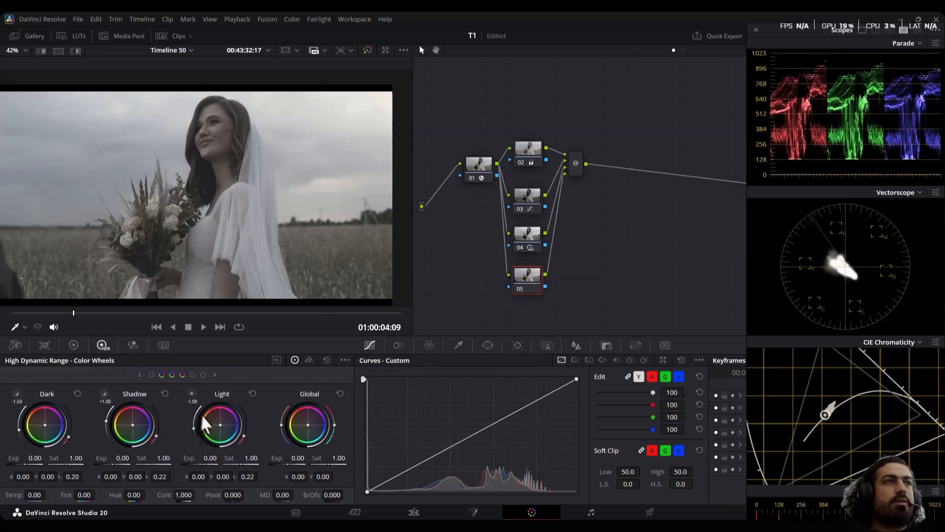
pyautogui.click(73, 345)
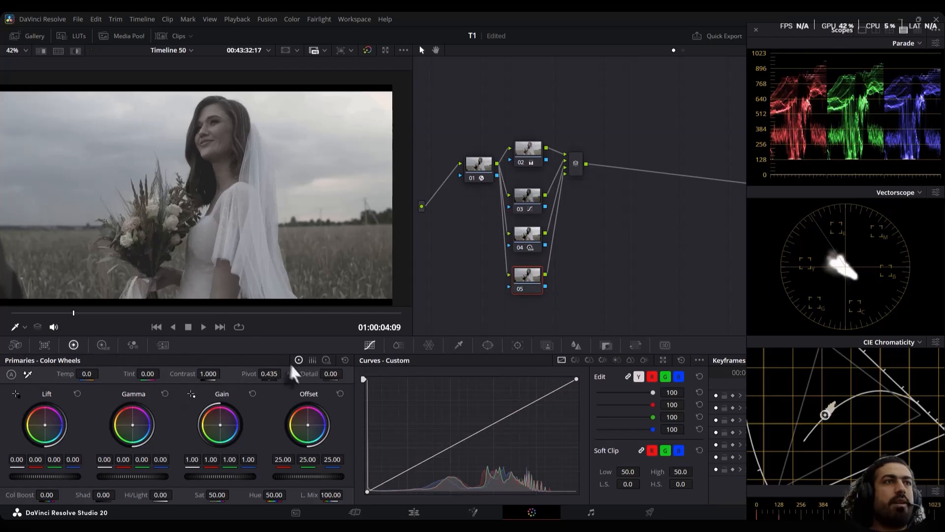
pyautogui.click(326, 360)
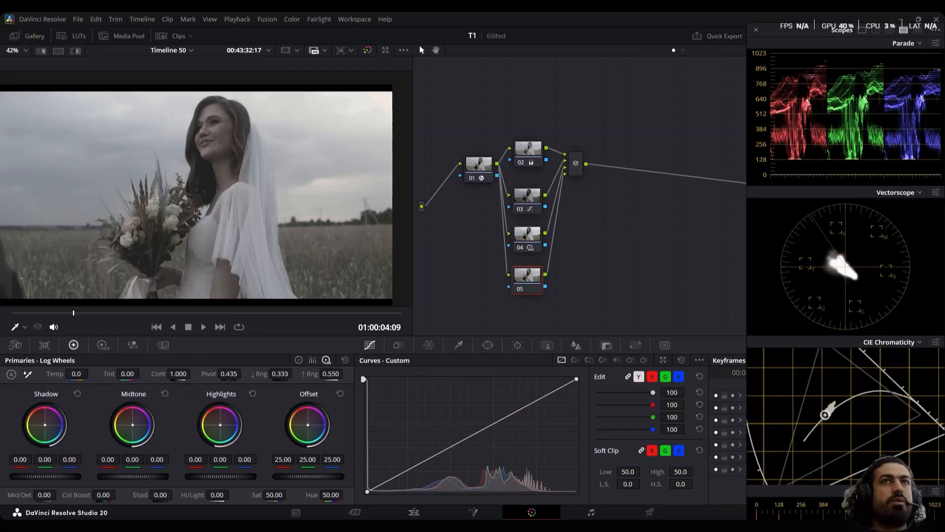
pyautogui.moveTo(45, 476); pyautogui.dragTo(63, 476)
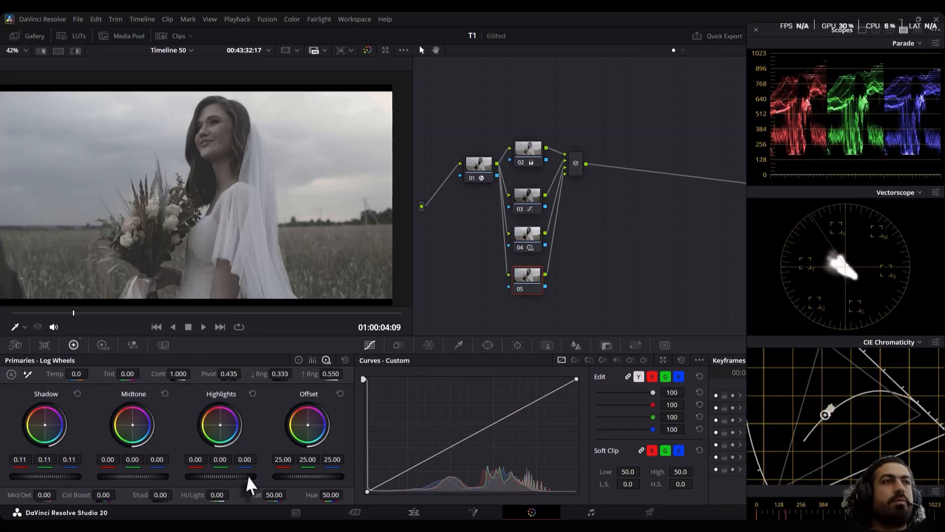
pyautogui.moveTo(246, 478); pyautogui.dragTo(212, 478)
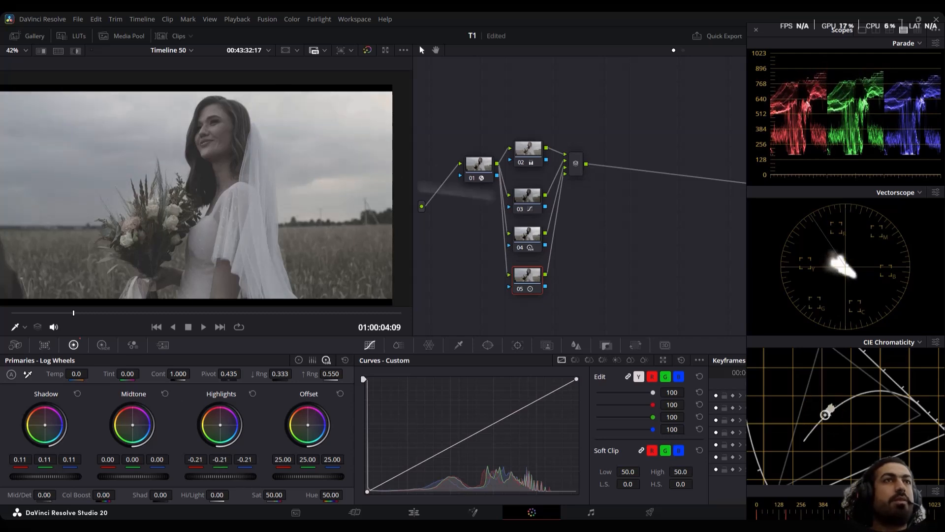
pyautogui.click(574, 346)
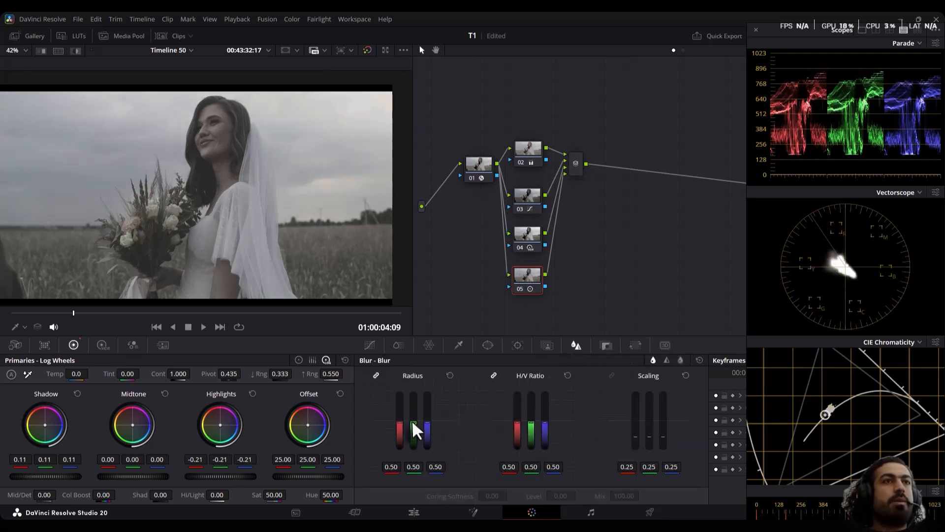
pyautogui.moveTo(413, 423); pyautogui.dragTo(412, 428)
# Add a serial node after the parallel mixer and shape its custom curve with default anchors, lowering the shadows and slightly lifting midtones and highlights
pyautogui.moveTo(569, 161); pyautogui.dragTo(561, 176)
pyautogui.hotkey('alt', 's')
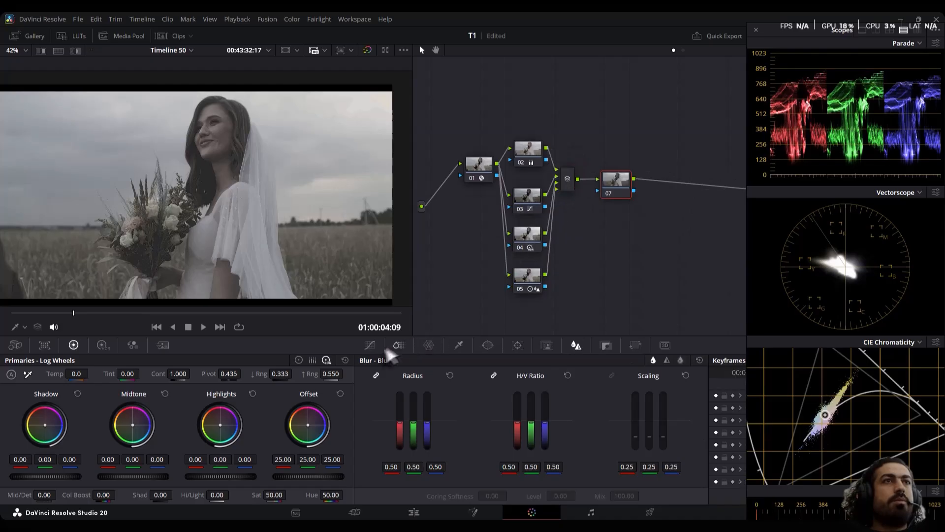
pyautogui.click(369, 345)
pyautogui.click(700, 360)
pyautogui.click(726, 435)
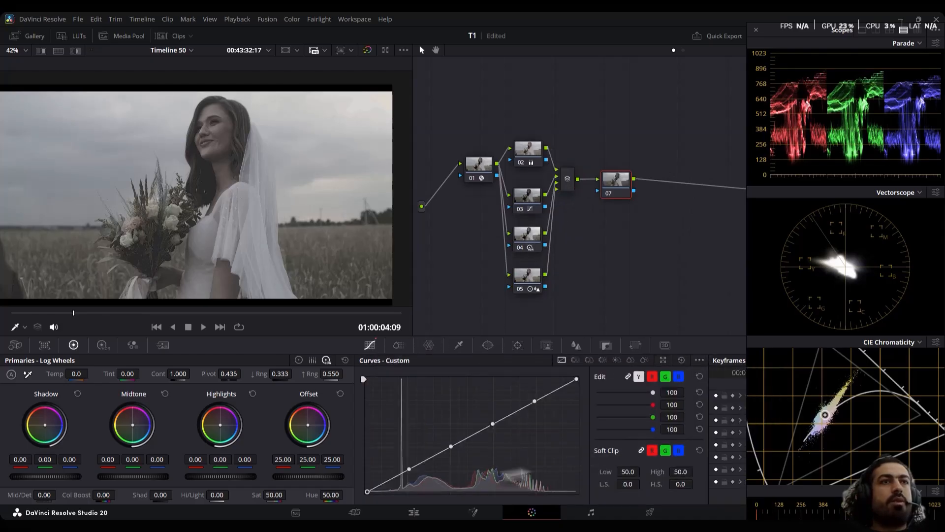
pyautogui.moveTo(410, 469); pyautogui.dragTo(407, 483)
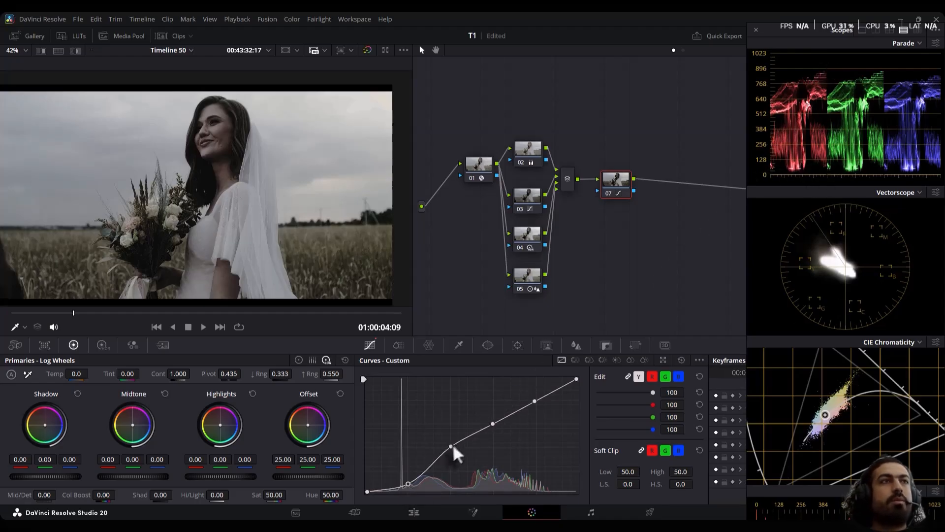
pyautogui.moveTo(451, 446); pyautogui.dragTo(537, 398)
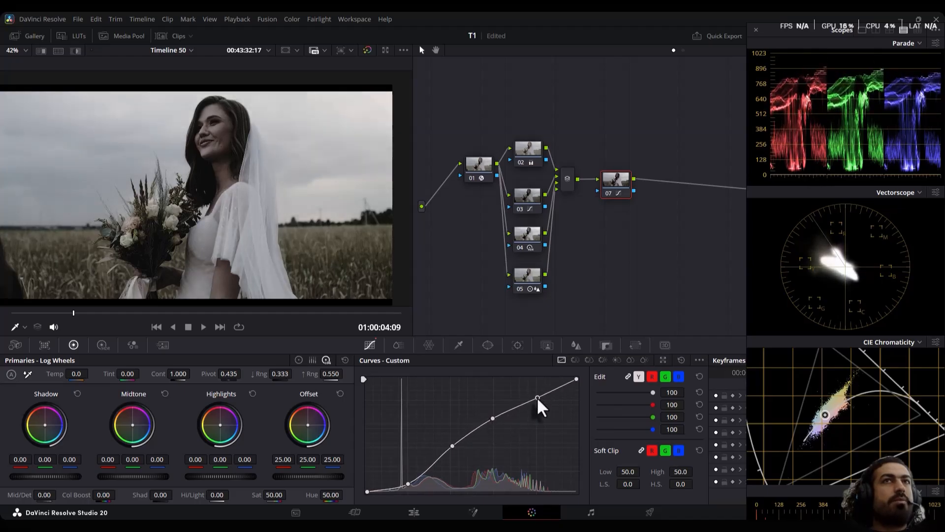
# Move node 02 slightly lower and set its primary Lift master to 0.08
pyautogui.moveTo(530, 147); pyautogui.dragTo(528, 156)
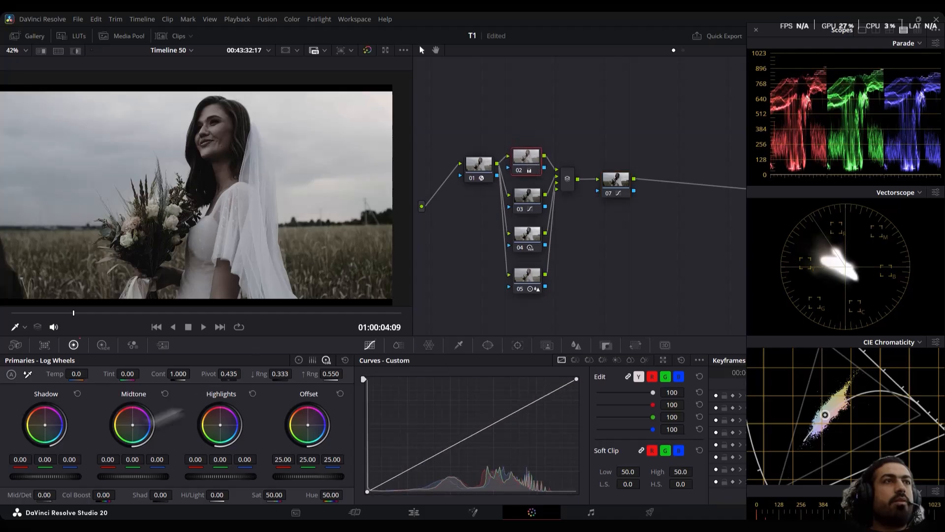
pyautogui.click(299, 360)
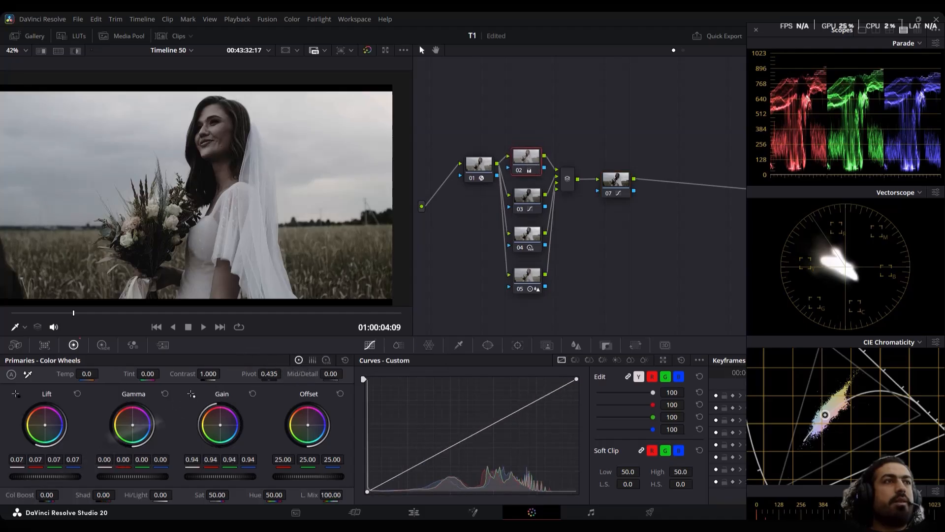
pyautogui.moveTo(40, 478); pyautogui.dragTo(42, 477)
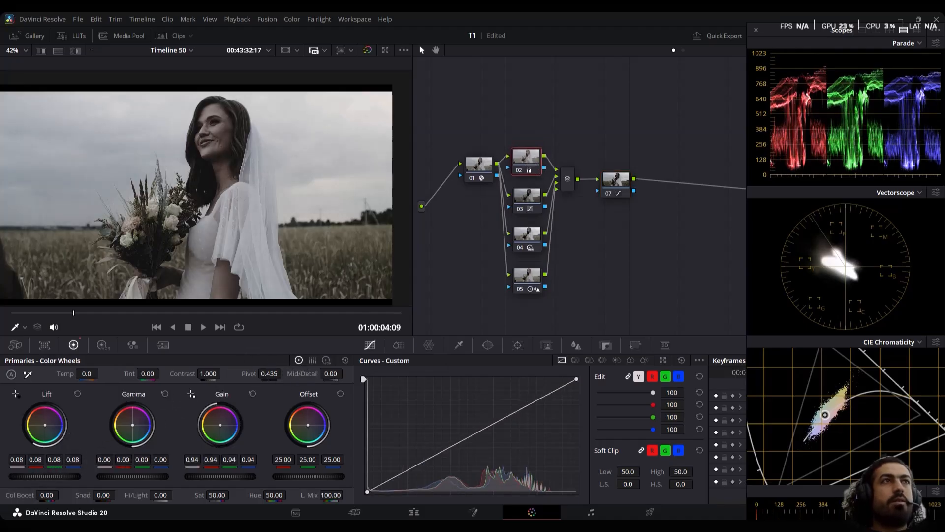
# Add a serial node after the contrast curve node 07 and set its ColorSlice saturation to 2.00
pyautogui.click(625, 190)
pyautogui.hotkey('alt', 's')
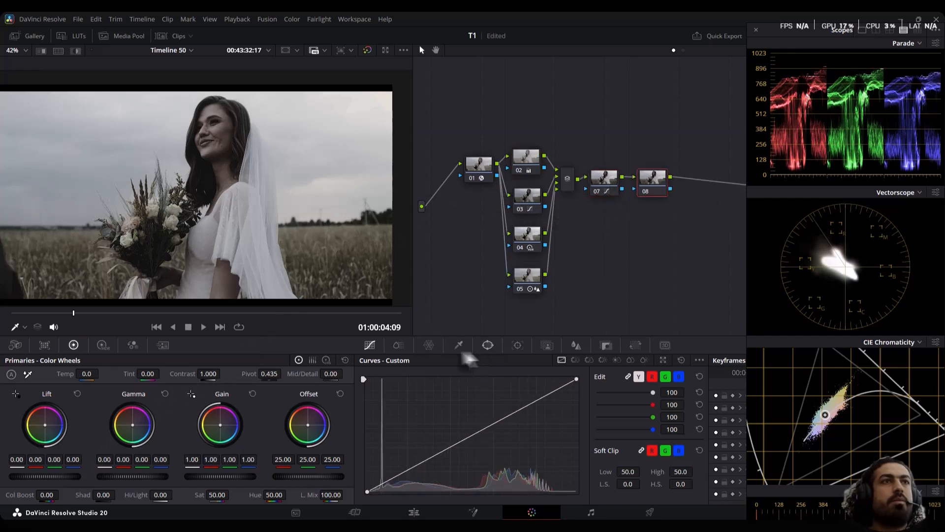
pyautogui.click(399, 345)
pyautogui.moveTo(514, 375); pyautogui.dragTo(563, 375)
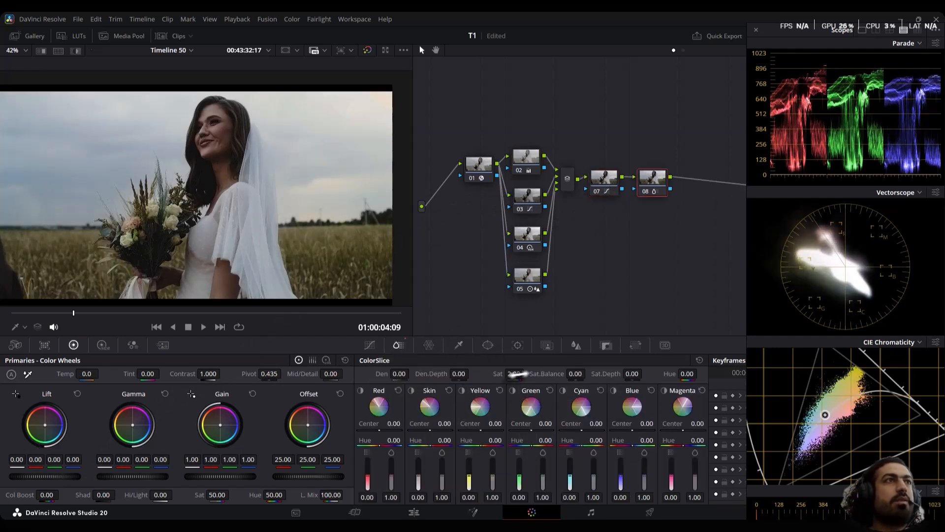
# Compare the bride clip with and without the grade by repeatedly bypassing and restoring all grades
pyautogui.click(367, 50)
pyautogui.click(368, 50)
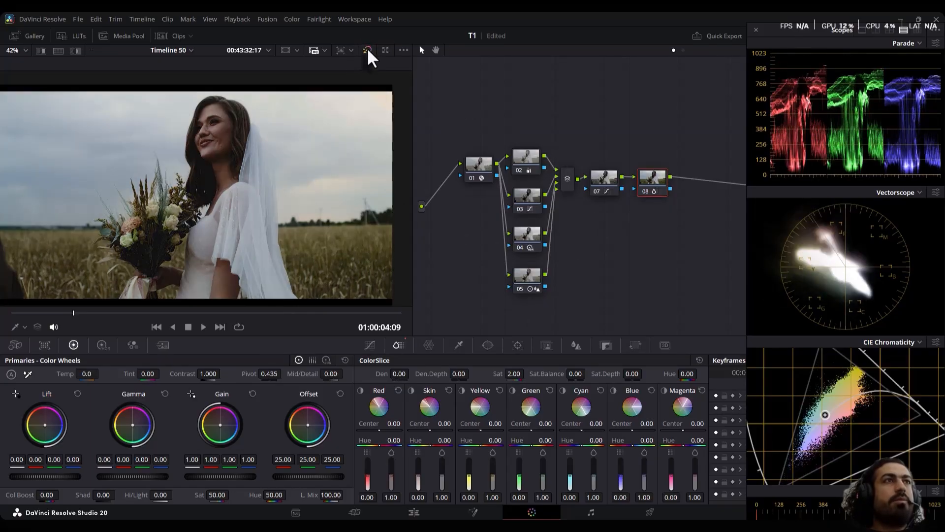
pyautogui.click(368, 50)
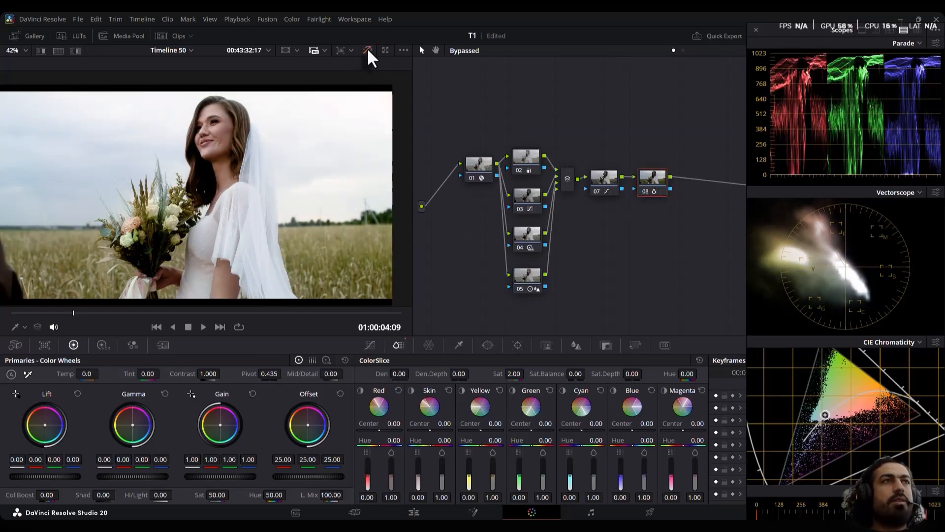
pyautogui.click(368, 48)
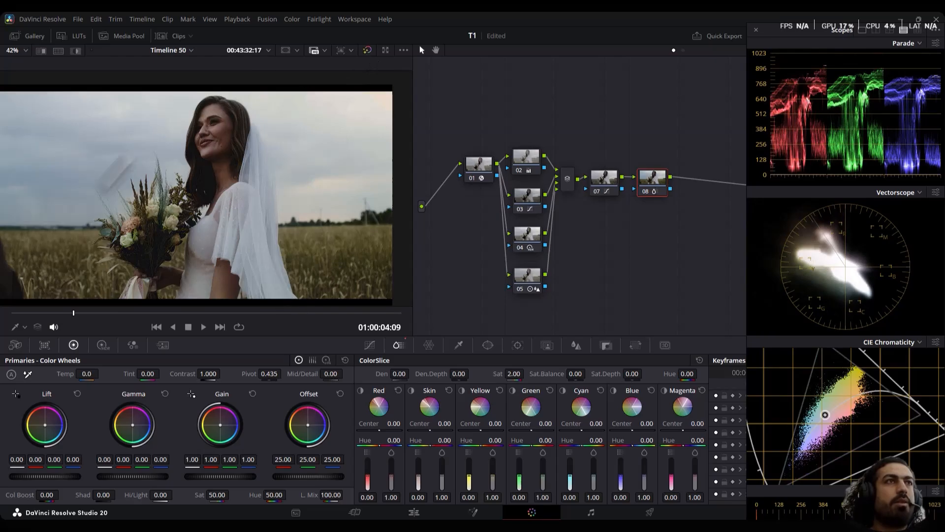
pyautogui.click(366, 50)
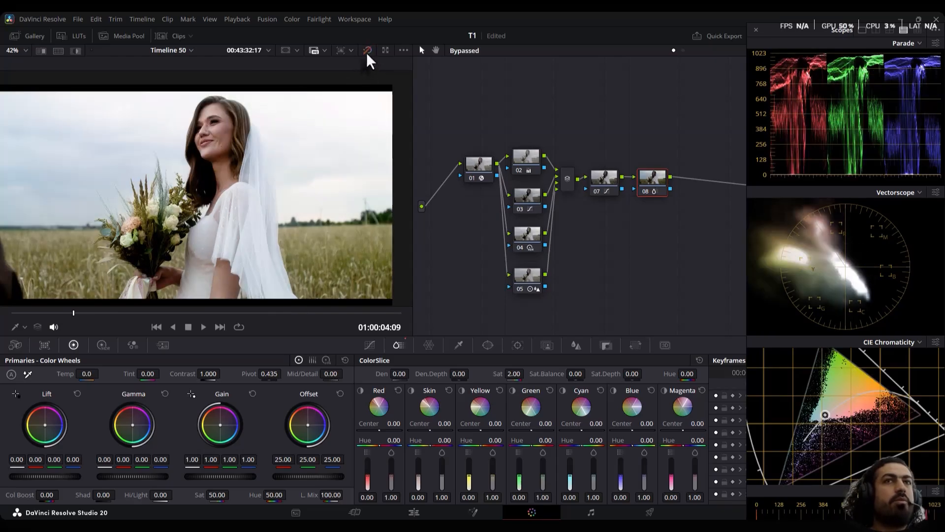
pyautogui.click(367, 50)
pyautogui.click(367, 50)
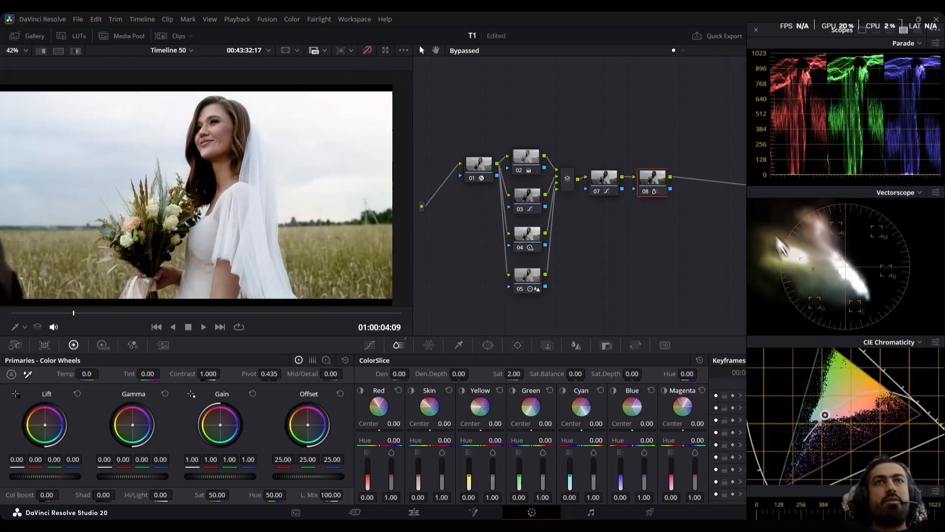
pyautogui.click(367, 51)
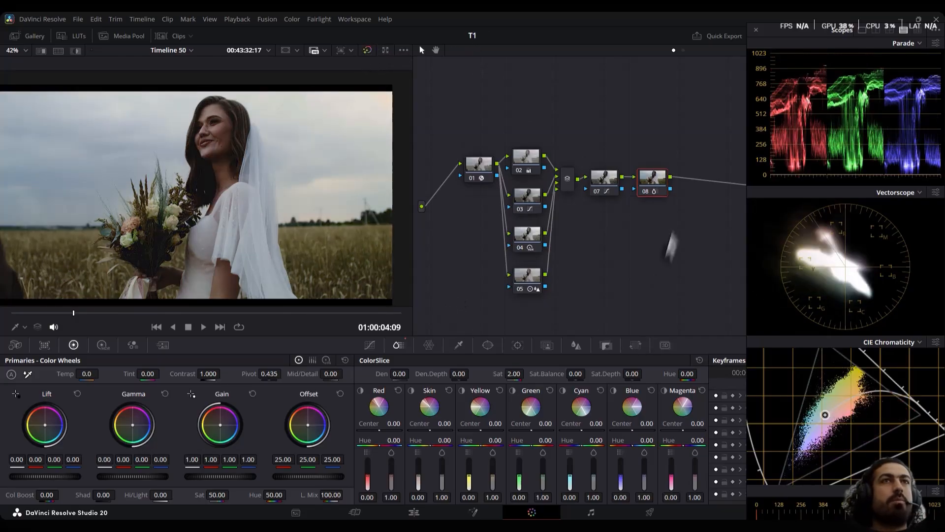
# Add a serial node after node 08 and cool its Gamma to red -0.05, green 0.01 and blue 0.02
pyautogui.hotkey('alt', 's')
pyautogui.moveTo(553, 227); pyautogui.dragTo(474, 173)
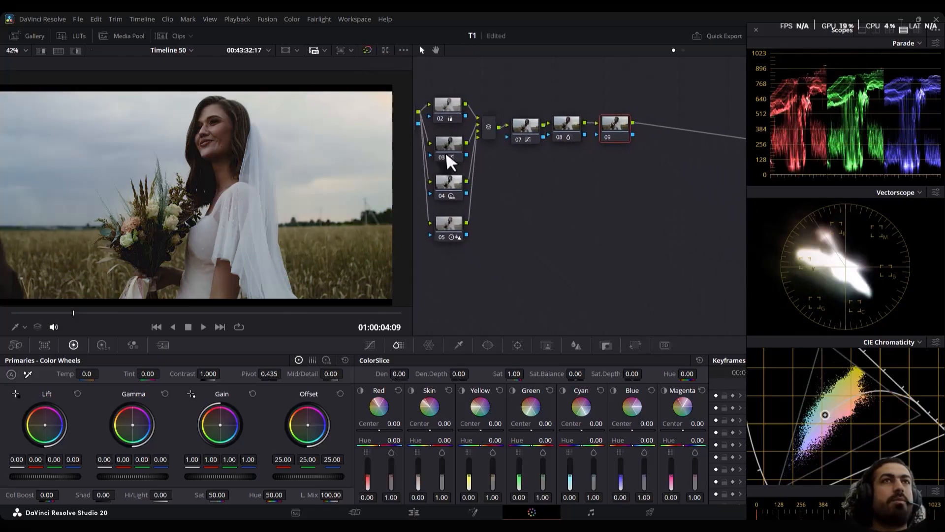
pyautogui.moveTo(531, 176); pyautogui.dragTo(505, 172)
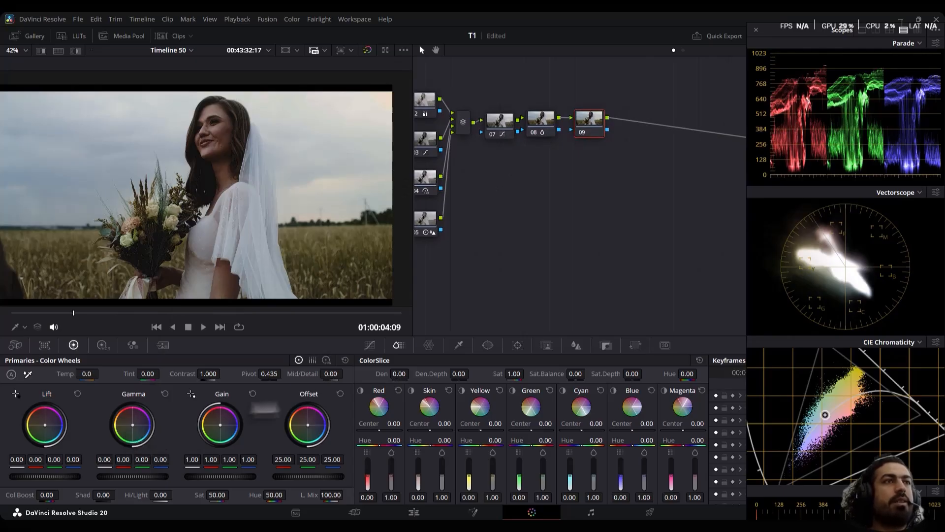
pyautogui.moveTo(132, 422); pyautogui.dragTo(134, 427)
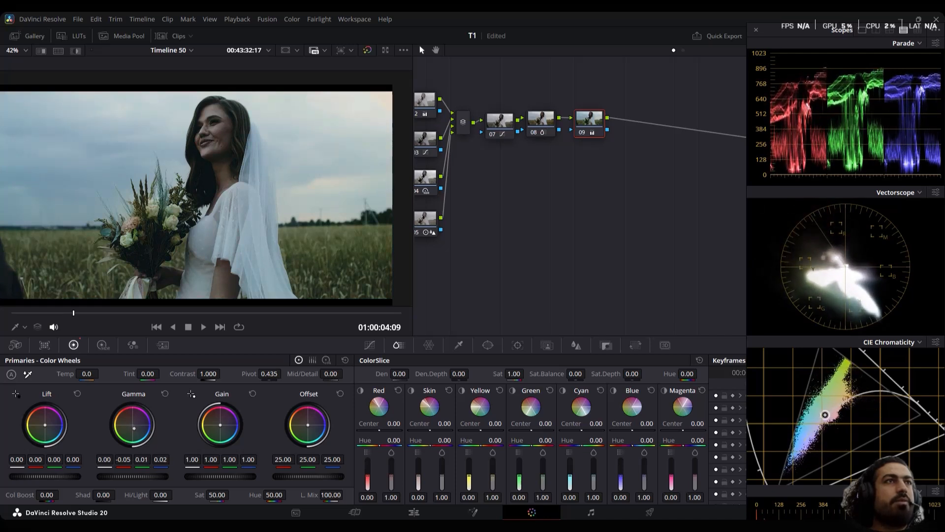
# On node 09, set ColorSlice Cyan density to 0.39 and saturation to 0.67, and Blue density to 0.74 and saturation to 0.71
pyautogui.moveTo(569, 482); pyautogui.dragTo(570, 469)
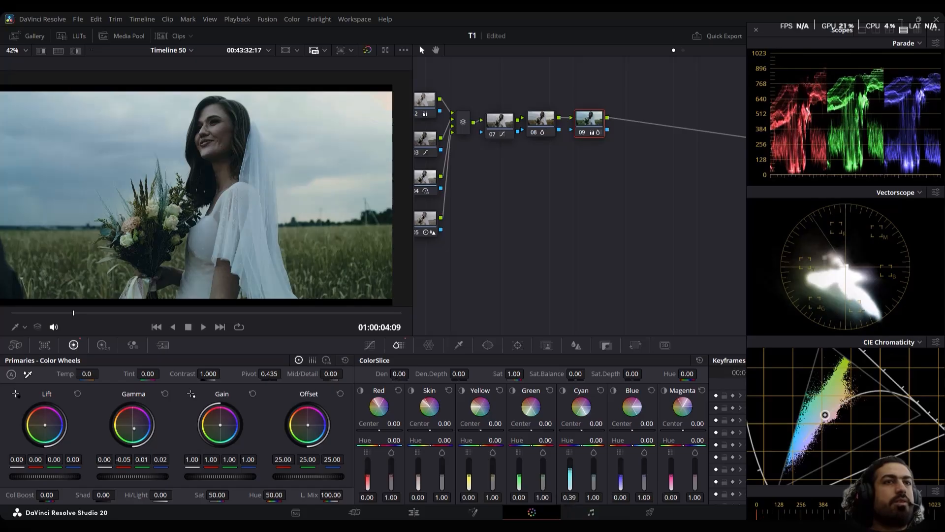
pyautogui.moveTo(621, 485); pyautogui.dragTo(644, 479)
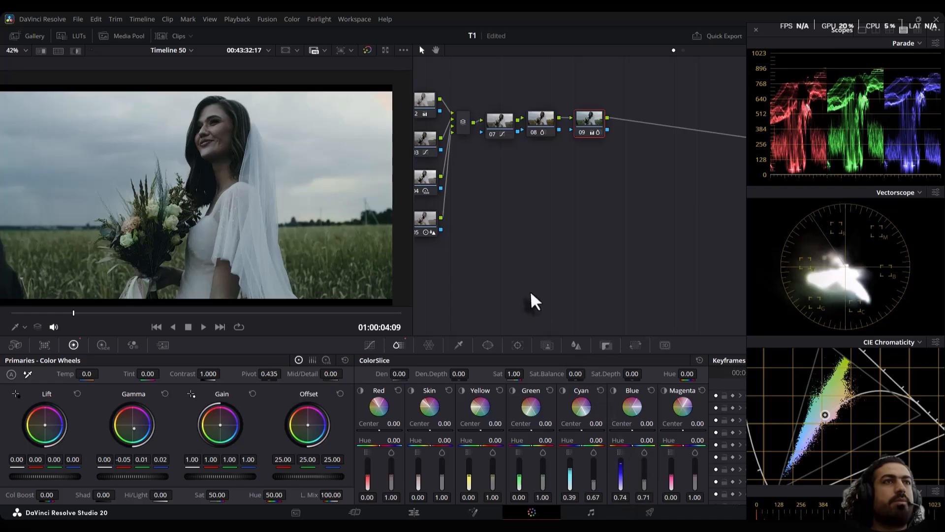
# Add a serial node after node 09, warm its Gamma to 0.05, -0.01, -0.08, and set ColorSlice Yellow density to 0.25 and saturation to 0.84
pyautogui.hotkey('alt', 's')
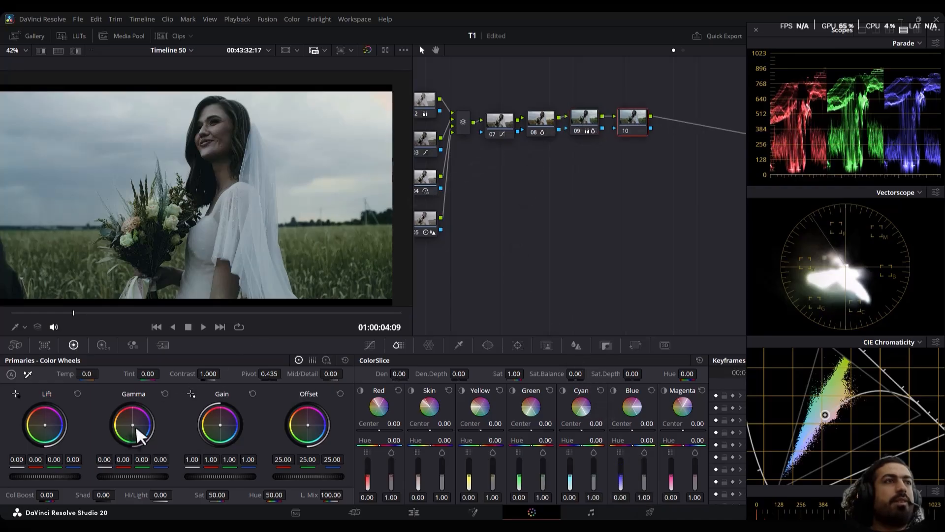
pyautogui.moveTo(136, 428); pyautogui.dragTo(131, 425)
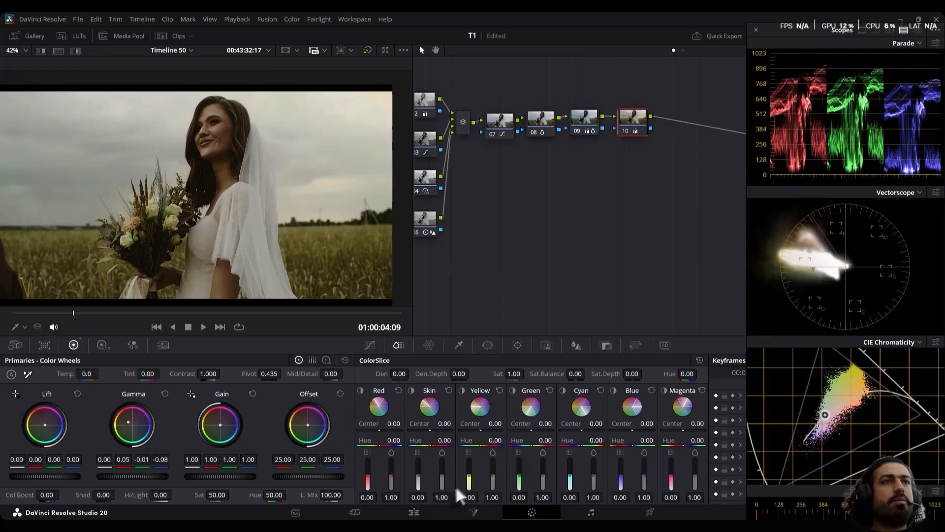
pyautogui.moveTo(469, 477)
pyautogui.mouseDown()
pyautogui.moveTo(478, 472)
pyautogui.moveTo(495, 491)
pyautogui.mouseUp()
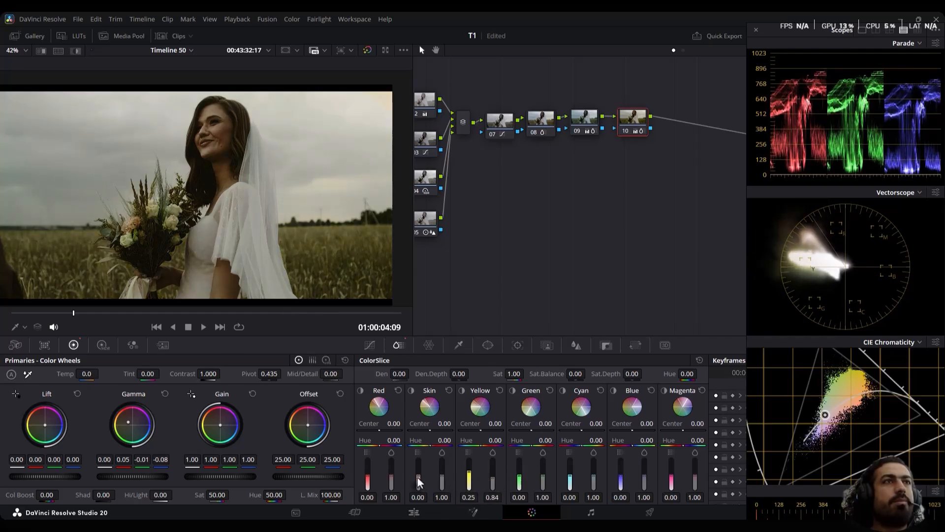
# On node 10, set ColorSlice Skin density to -0.03, hue to 0.27 and saturation to 0.72, and Yellow hue to 0.22, checking both ranges with highlight
pyautogui.moveTo(417, 481); pyautogui.dragTo(417, 484)
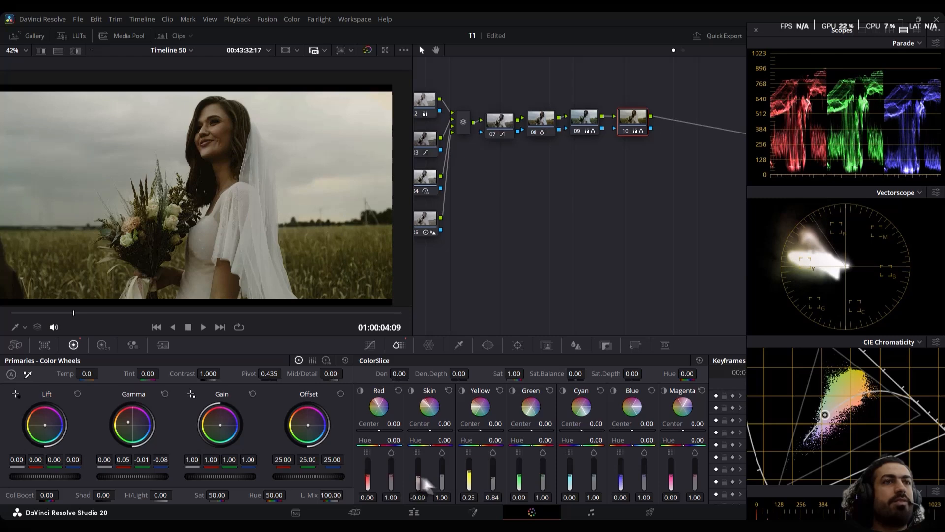
pyautogui.click(411, 390)
pyautogui.click(411, 390)
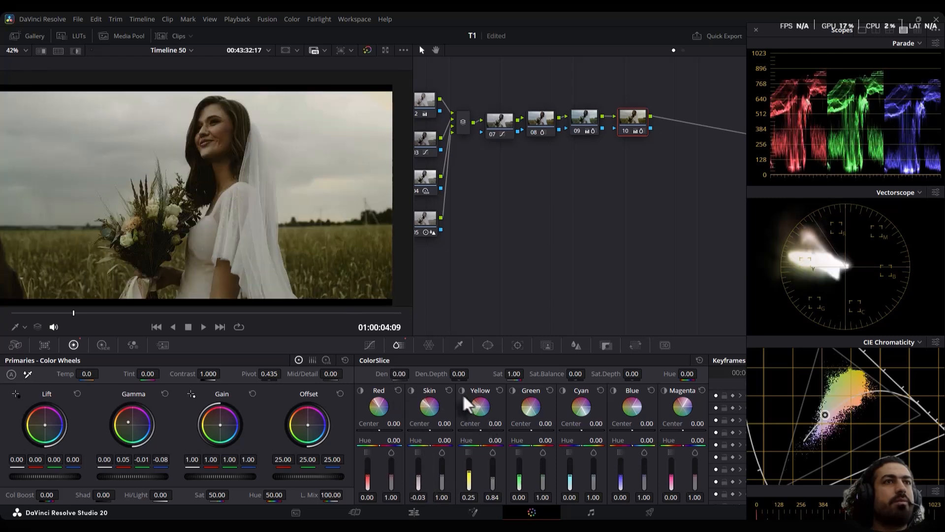
pyautogui.click(461, 390)
pyautogui.click(462, 390)
pyautogui.moveTo(495, 441); pyautogui.dragTo(505, 440)
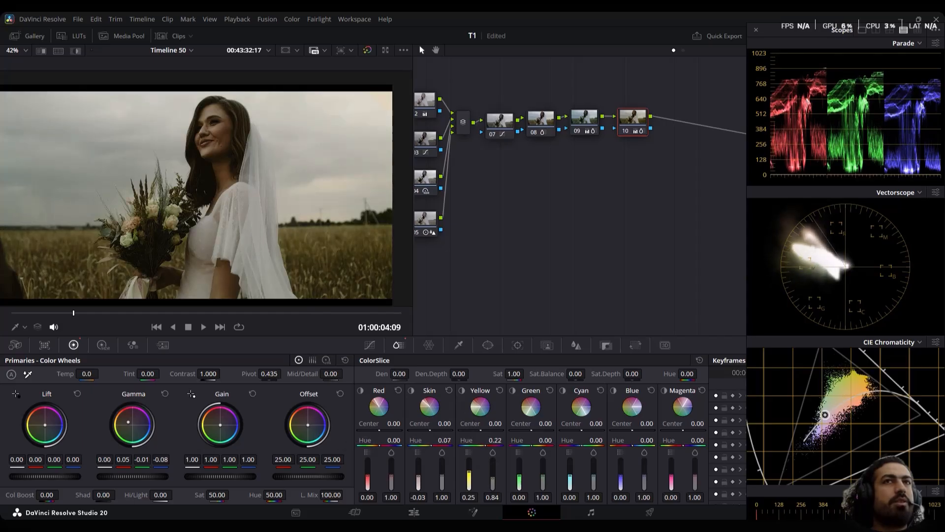
pyautogui.moveTo(445, 440); pyautogui.dragTo(454, 440)
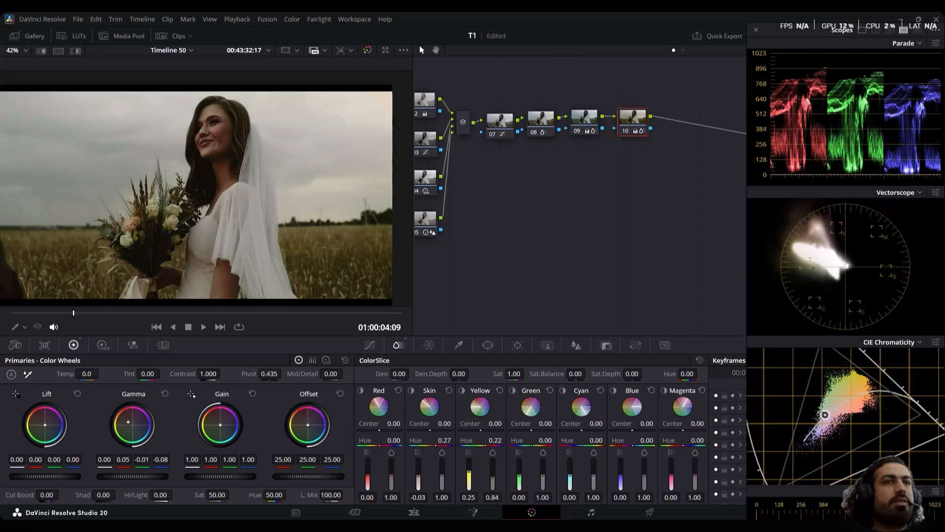
pyautogui.moveTo(446, 483); pyautogui.dragTo(443, 491)
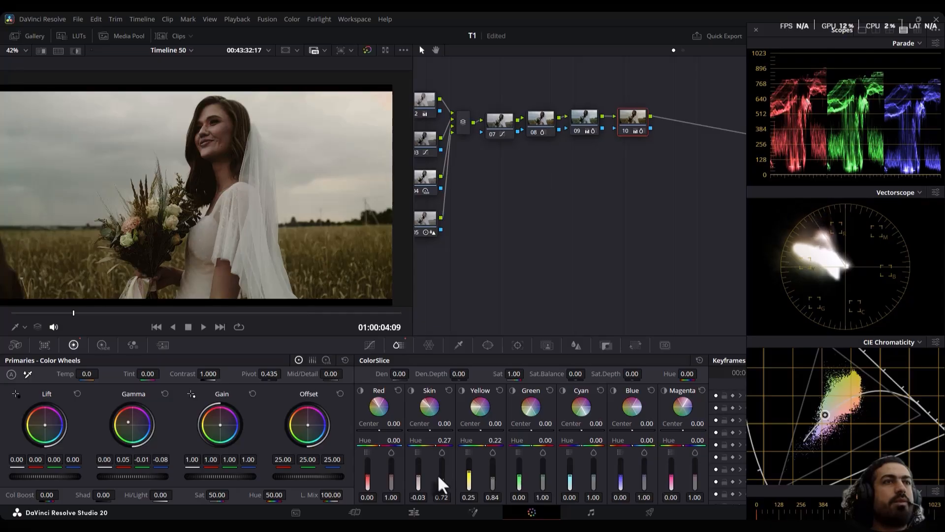
# Add a serial node after node 10, move the floating scopes out of the way, and bring up the effects library
pyautogui.hotkey('alt', 's')
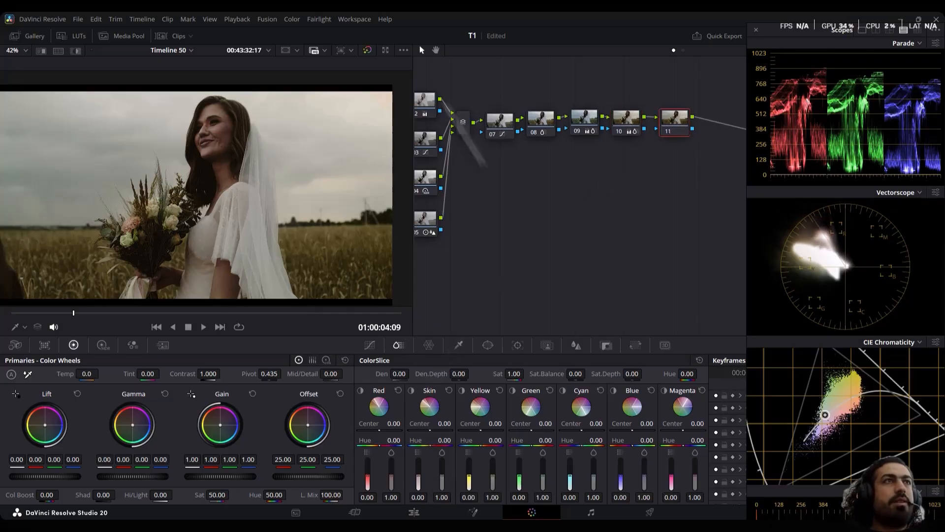
pyautogui.moveTo(801, 31); pyautogui.dragTo(944, 47)
pyautogui.click(869, 36)
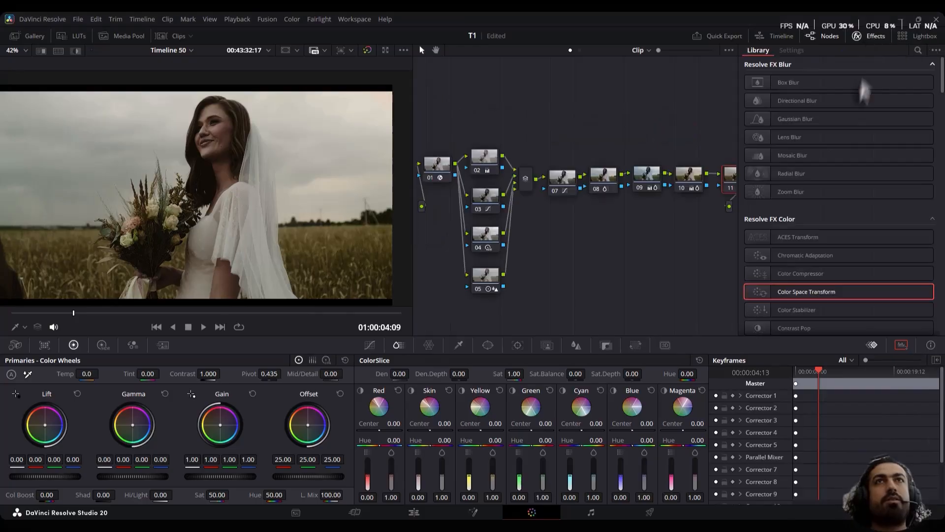
pyautogui.scroll(-6, 811, 186)
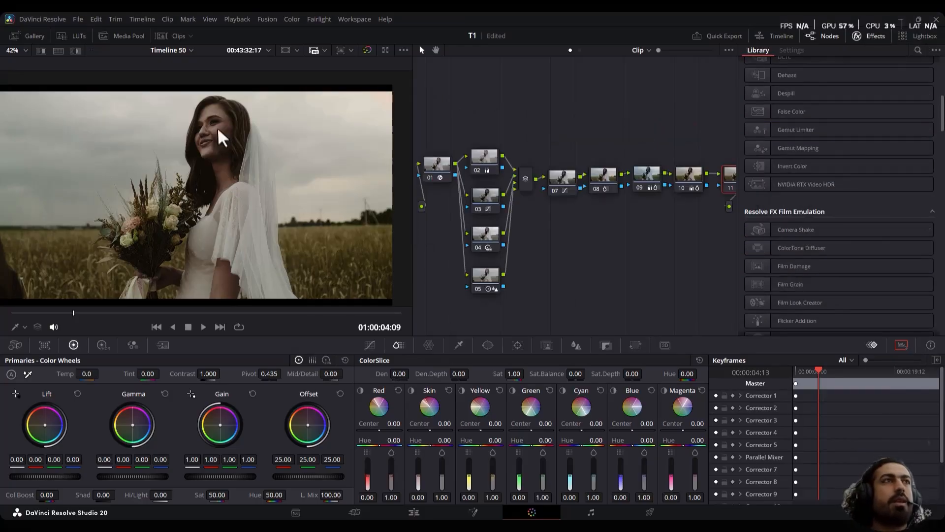
# On node 11, key the bride's facial skin with a stroke of the 3D qualifier
pyautogui.scroll(5, 205, 136)
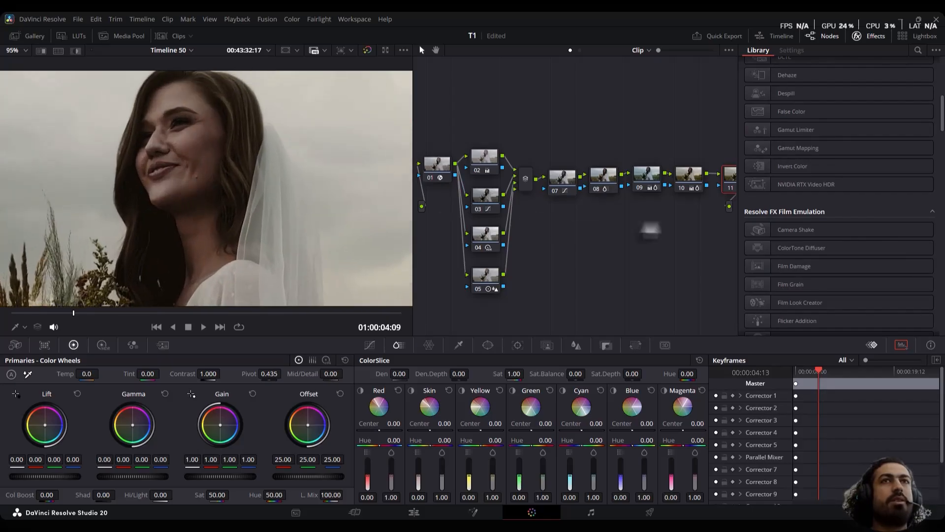
pyautogui.click(458, 345)
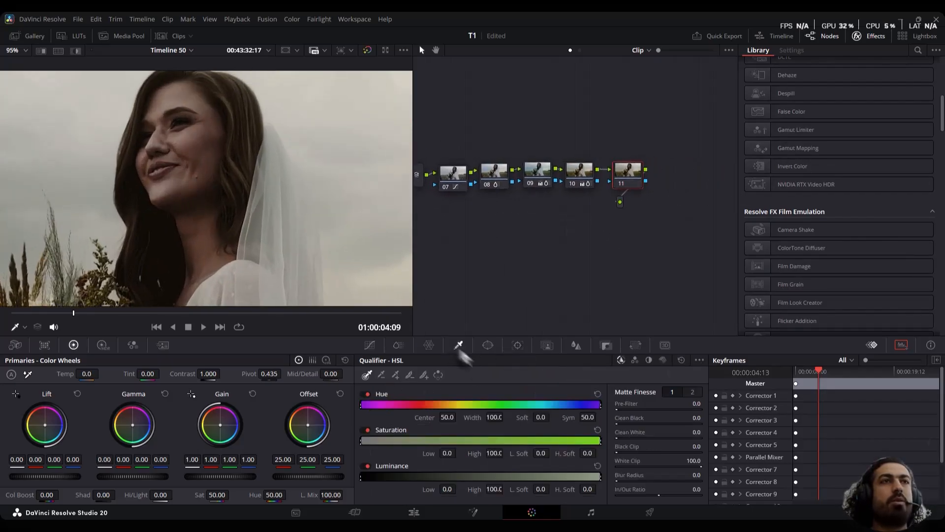
pyautogui.click(662, 360)
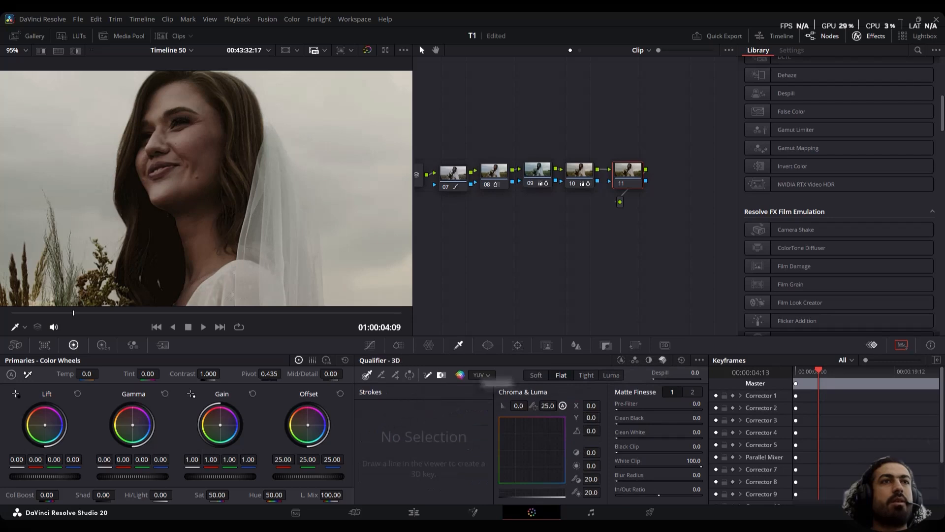
pyautogui.moveTo(196, 123); pyautogui.dragTo(197, 190)
# Add a circular window to node 11 and shape it into a narrow oval around the bride's face, with size about 20.03 and aspect about 23.50
pyautogui.click(518, 345)
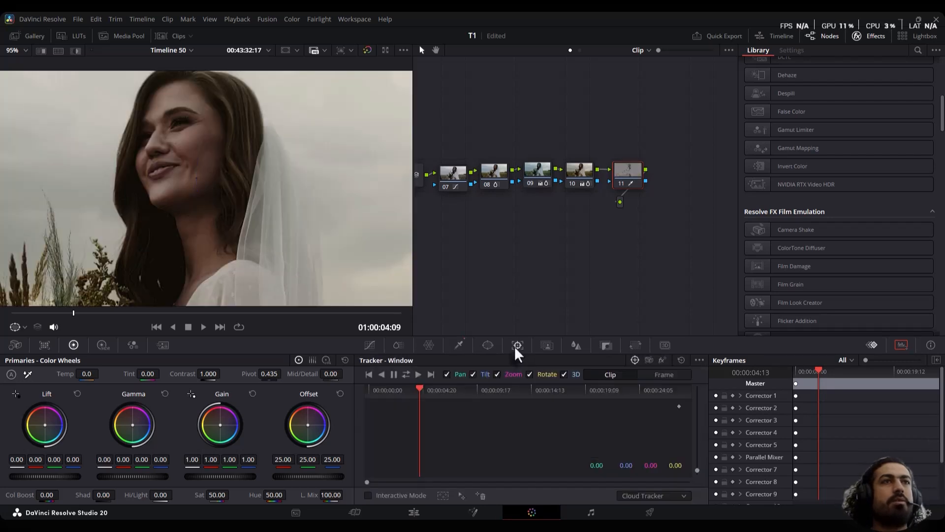
pyautogui.click(488, 345)
pyautogui.click(376, 423)
pyautogui.moveTo(223, 181); pyautogui.dragTo(211, 105)
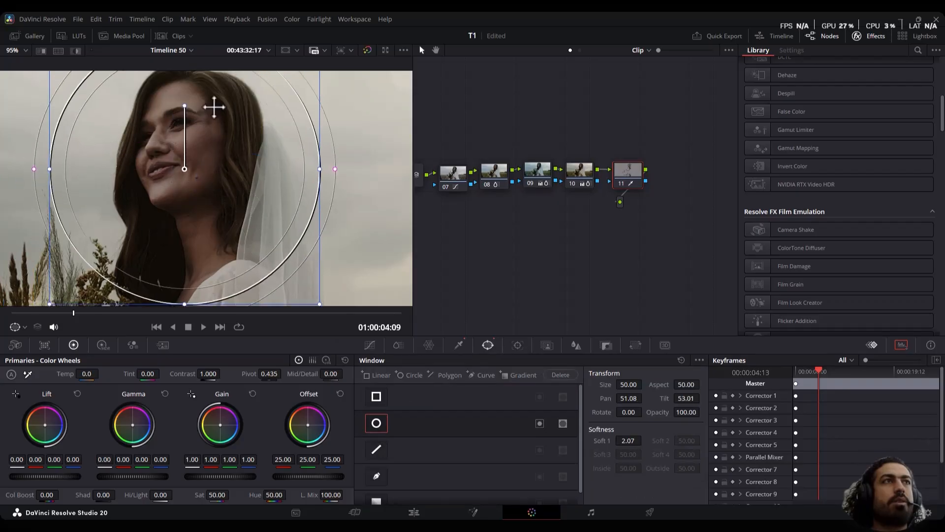
pyautogui.moveTo(312, 165); pyautogui.dragTo(241, 169)
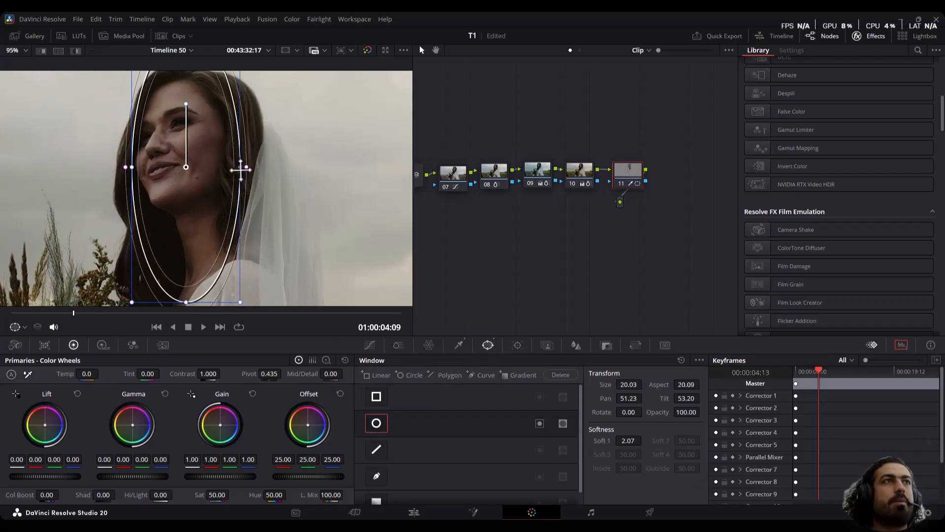
pyautogui.moveTo(201, 229); pyautogui.dragTo(202, 240)
pyautogui.scroll(-2, 203, 240)
pyautogui.scroll(-1, 212, 213)
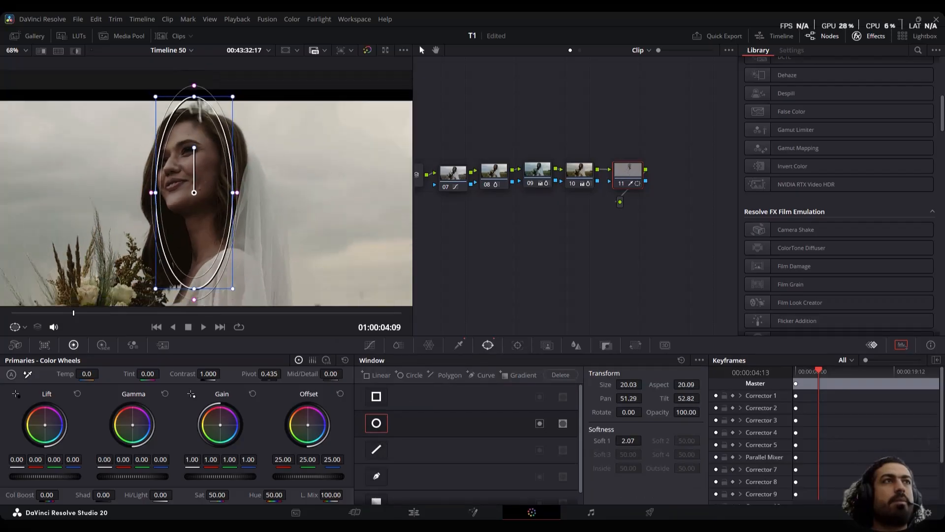
pyautogui.moveTo(194, 97); pyautogui.dragTo(199, 118)
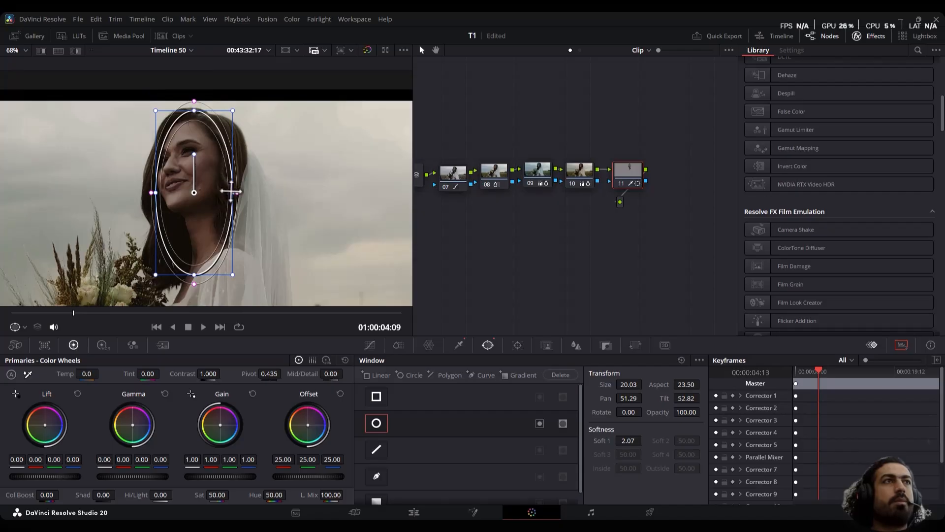
# Widen node 11's oval window to size 24.23 and aspect 28.40, track it through the clip, and check the tracking over the bride's face
pyautogui.moveTo(237, 193); pyautogui.dragTo(245, 193)
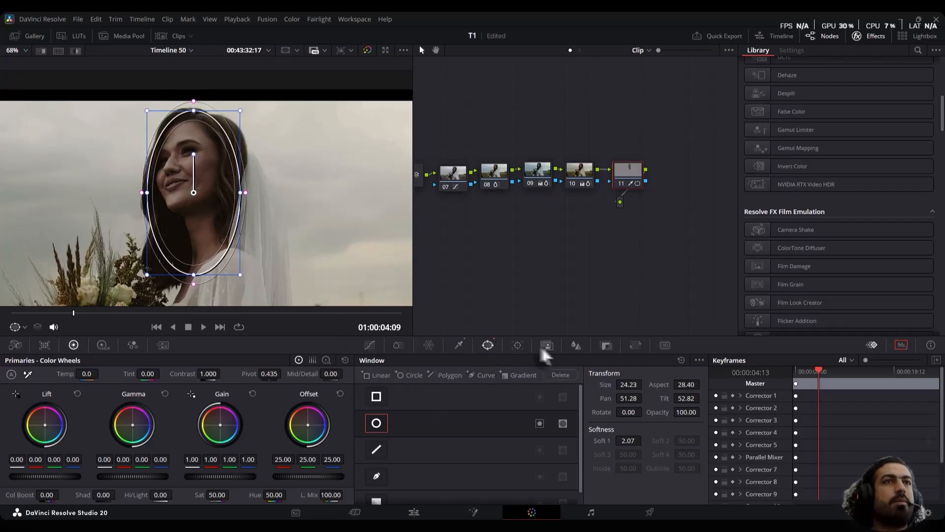
pyautogui.click(519, 346)
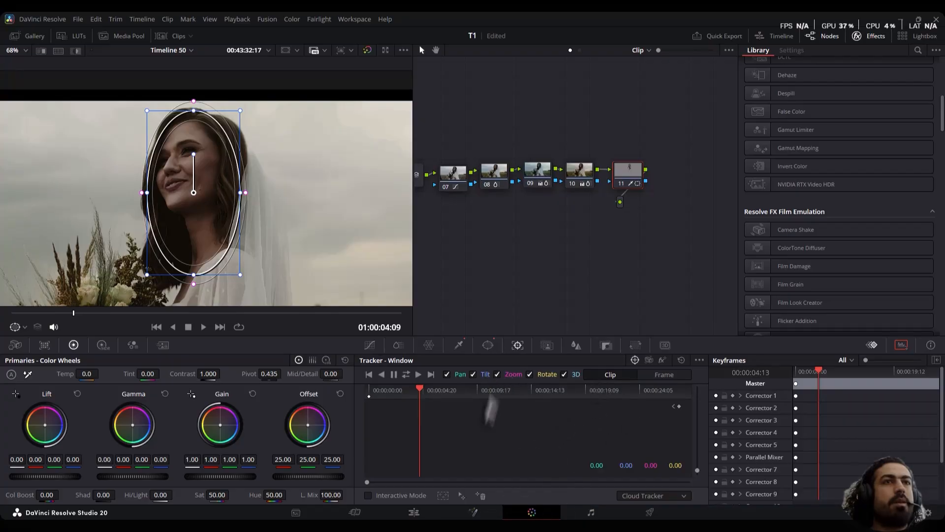
pyautogui.click(404, 371)
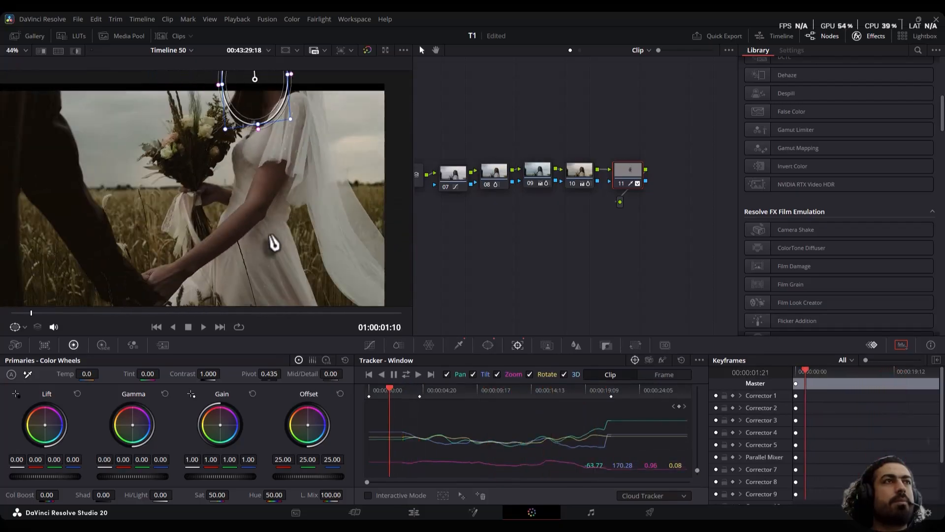
pyautogui.moveTo(89, 314)
pyautogui.mouseDown()
pyautogui.moveTo(111, 319)
pyautogui.moveTo(93, 320)
pyautogui.mouseUp()
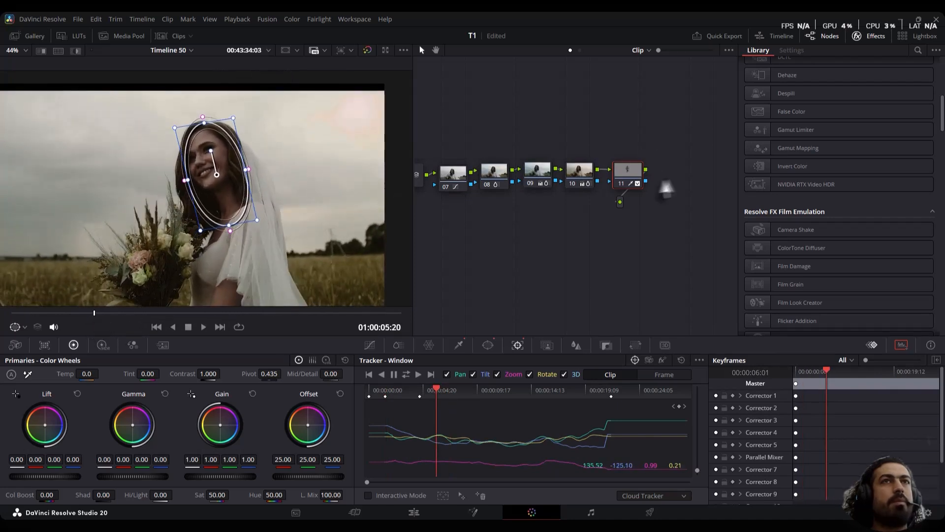
# Find the Beauty effect in the effects library and apply it to node 11
pyautogui.click(918, 49)
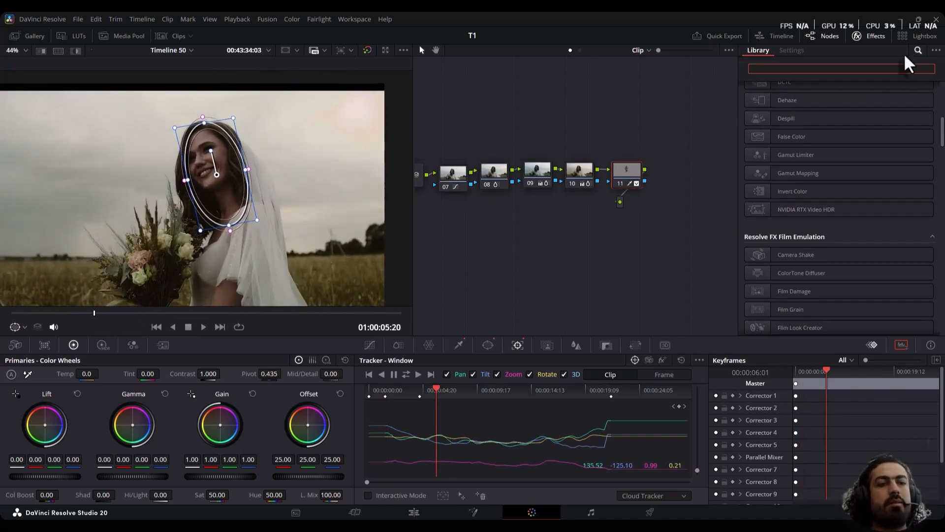
pyautogui.write('be')
pyautogui.moveTo(779, 110); pyautogui.dragTo(627, 170)
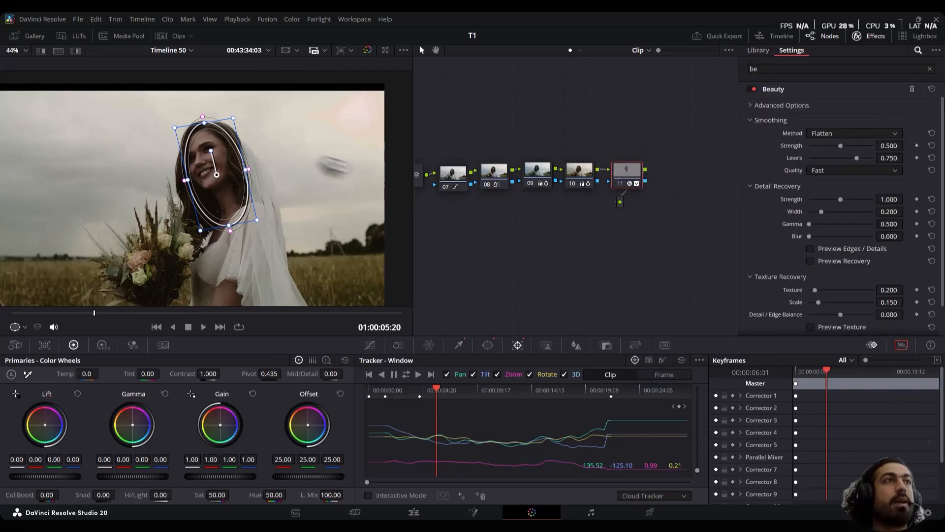
# Add a layer node below node 11 and apply the Glow effect to the new node 12
pyautogui.hotkey('alt', 'l')
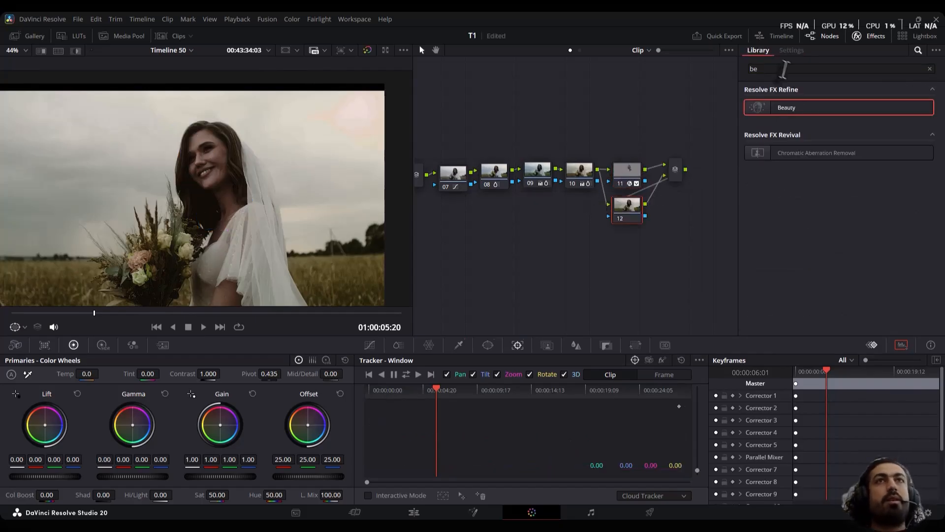
pyautogui.click(773, 70)
pyautogui.press('BackSpace')
pyautogui.press('BackSpace')
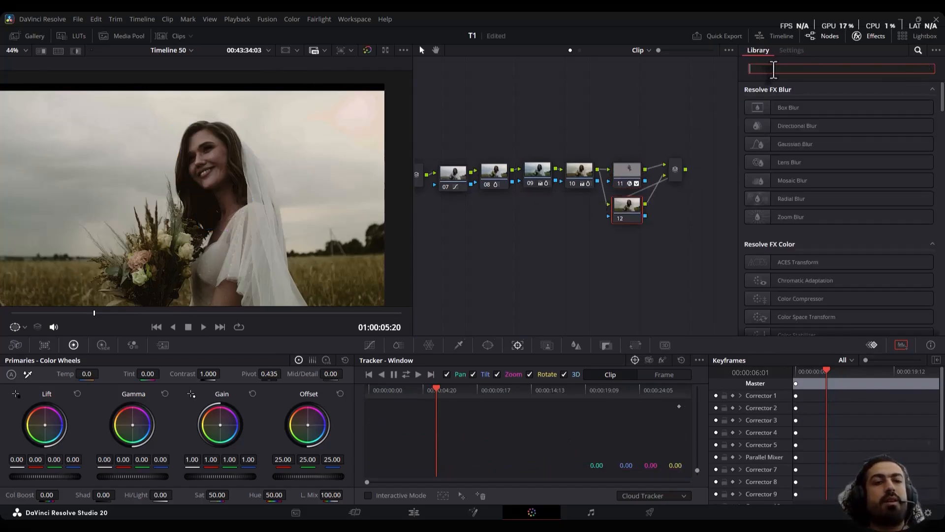
pyautogui.write('glo')
pyautogui.moveTo(788, 103); pyautogui.dragTo(635, 202)
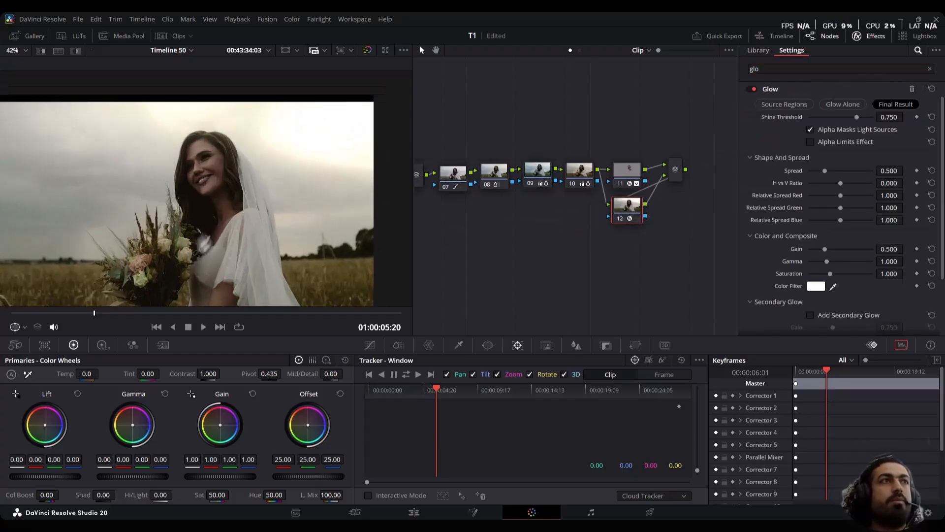
# Set the composite type of node 12's Glow to Screen in its advanced controls
pyautogui.scroll(-3, 751, 272)
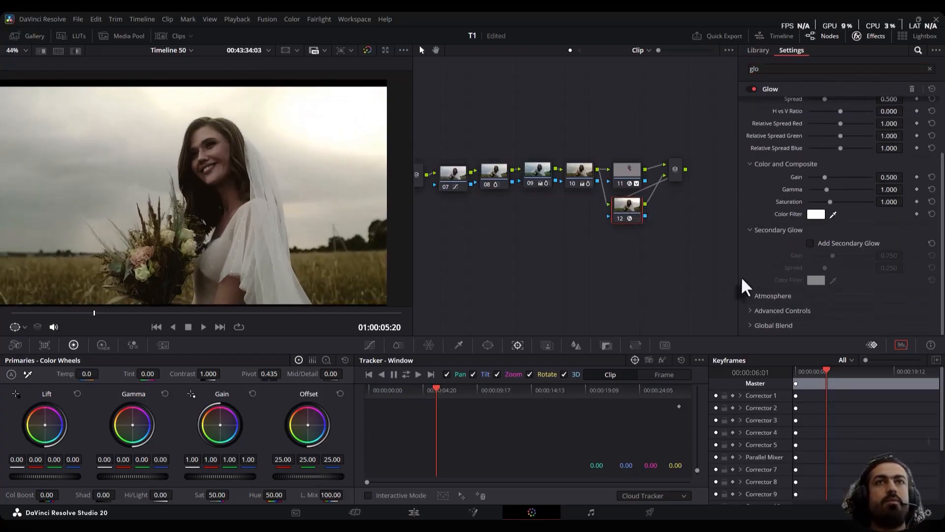
pyautogui.click(767, 311)
pyautogui.scroll(-1, 802, 312)
pyautogui.scroll(-1, 803, 318)
pyautogui.click(820, 275)
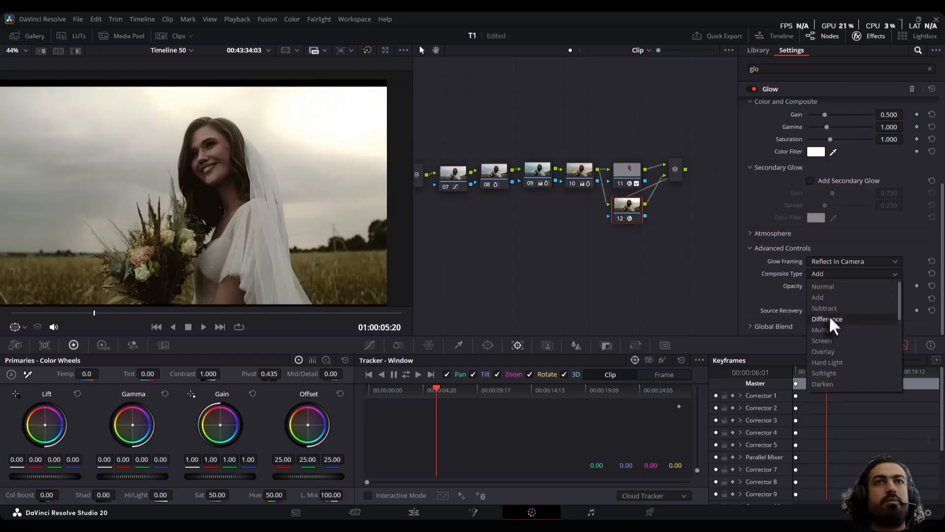
pyautogui.click(822, 340)
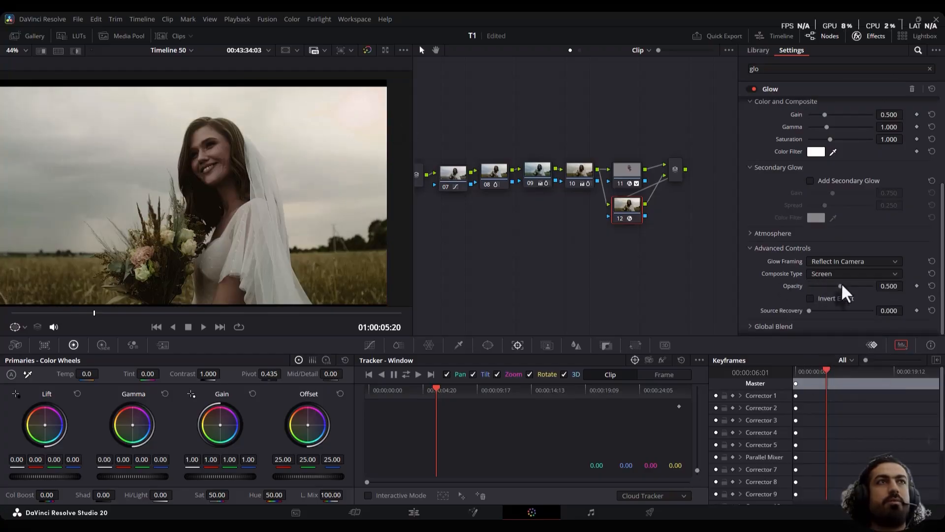
# Fine-tune node 12's Glow opacity, with spread at 0.527 and shine threshold at 0.884
pyautogui.moveTo(841, 284); pyautogui.dragTo(844, 284)
pyautogui.scroll(1, 837, 224)
pyautogui.scroll(3, 837, 224)
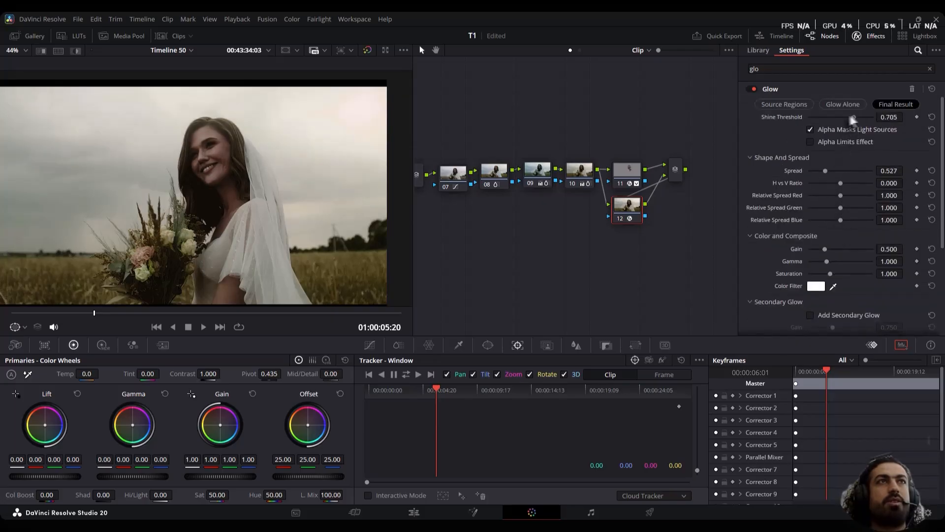
pyautogui.moveTo(853, 117); pyautogui.dragTo(864, 123)
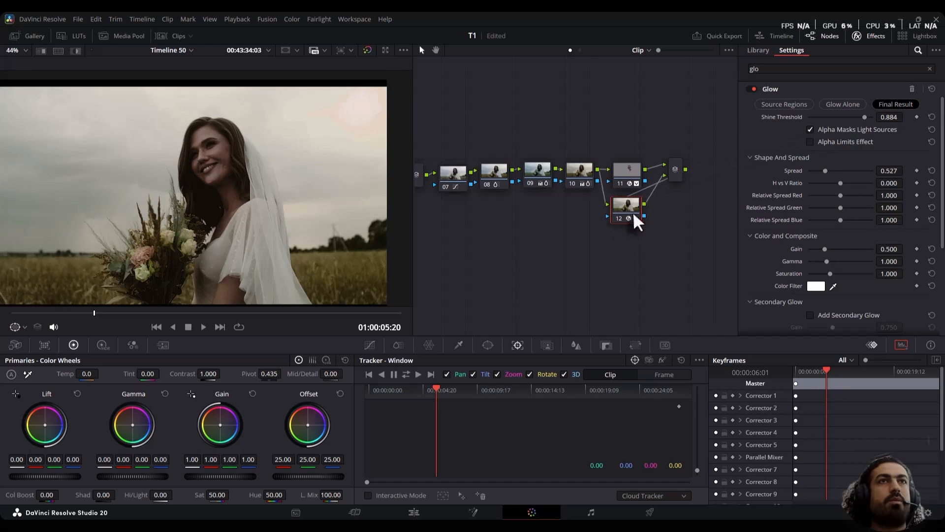
# Add a parallel node below node 12 and apply the Light Rays effect to the new node 13
pyautogui.hotkey('alt', 'p')
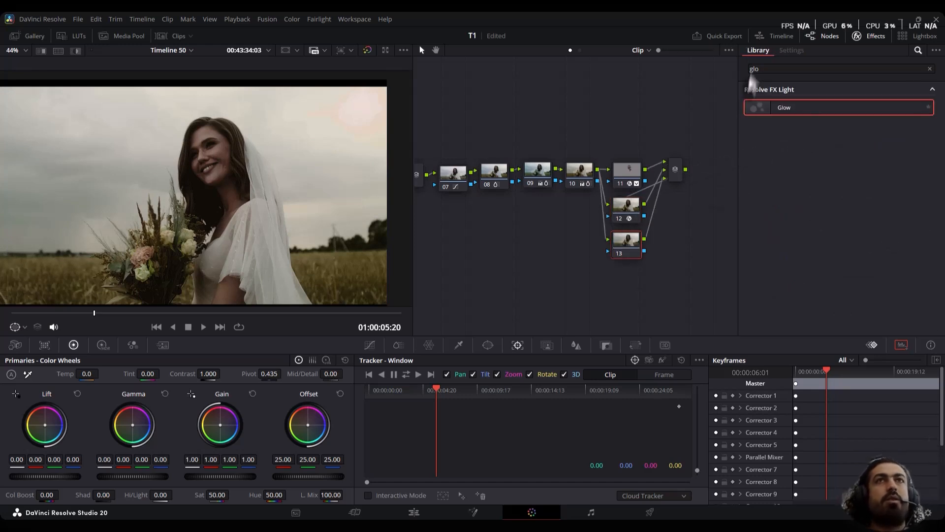
pyautogui.click(764, 69)
pyautogui.write('glo')
pyautogui.press('BackSpace')
pyautogui.press('BackSpace')
pyautogui.press('BackSpace')
pyautogui.write('ray')
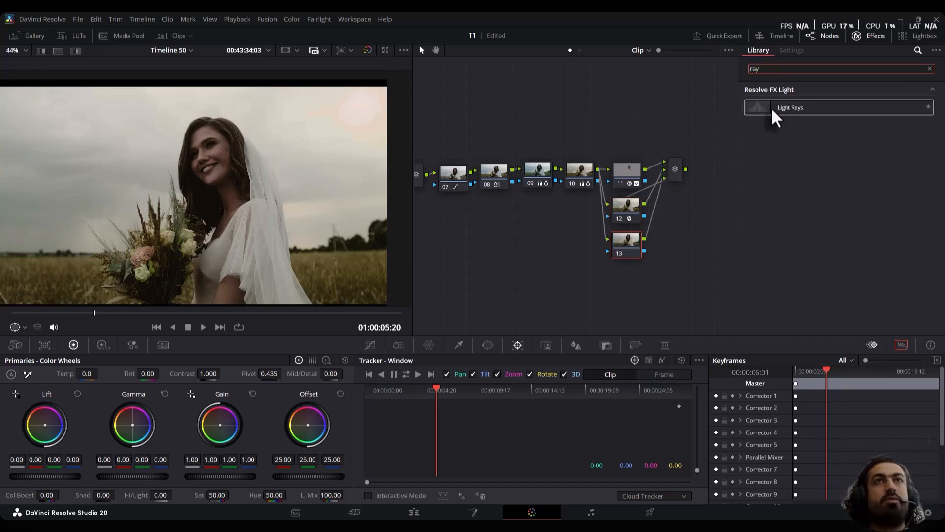
pyautogui.moveTo(773, 110); pyautogui.dragTo(619, 252)
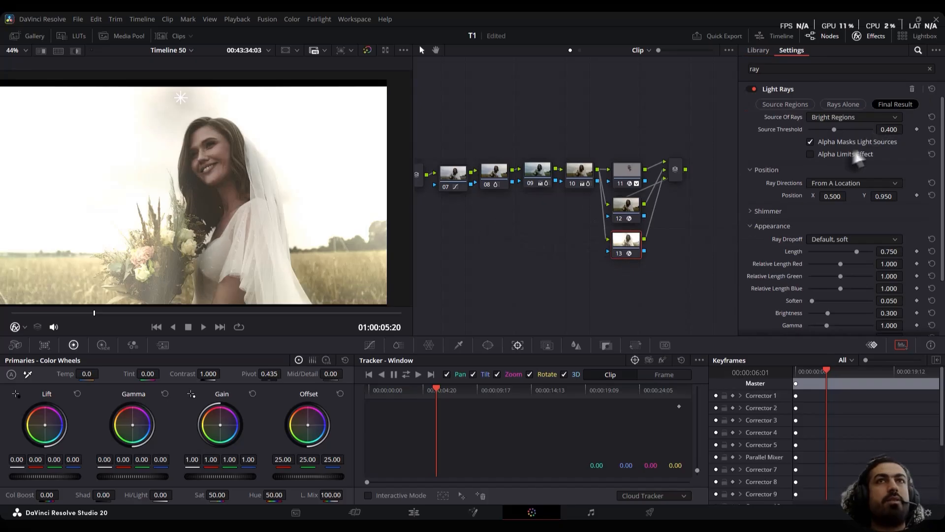
# Set node 13's Light Rays position to X 0.900, Y 1.030, with length 0.248 and brightness 0.039
pyautogui.moveTo(180, 97); pyautogui.dragTo(346, 98)
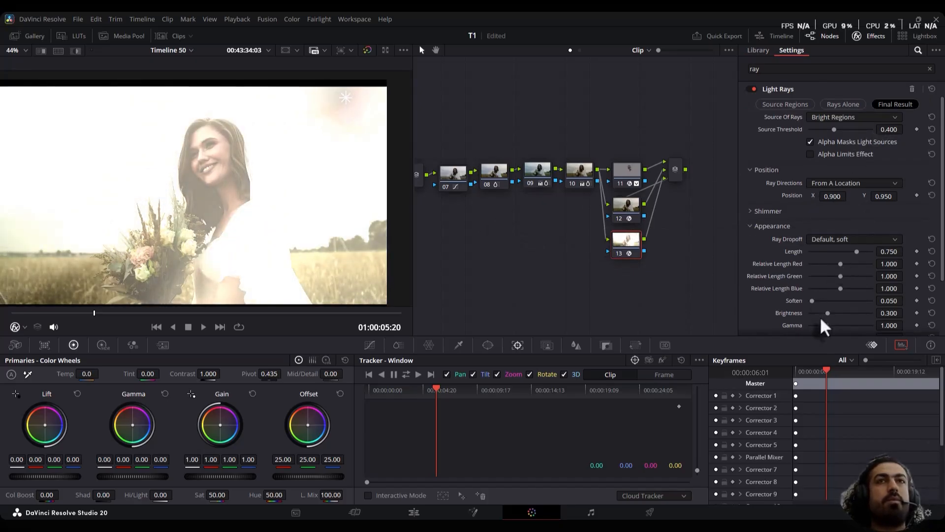
pyautogui.moveTo(820, 314); pyautogui.dragTo(811, 314)
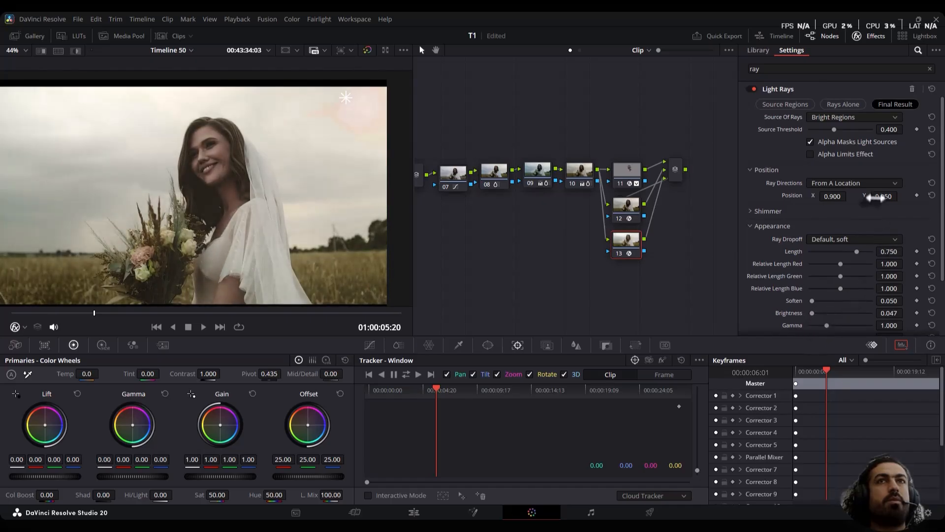
pyautogui.moveTo(901, 196); pyautogui.dragTo(826, 195)
pyautogui.scroll(-3, 864, 280)
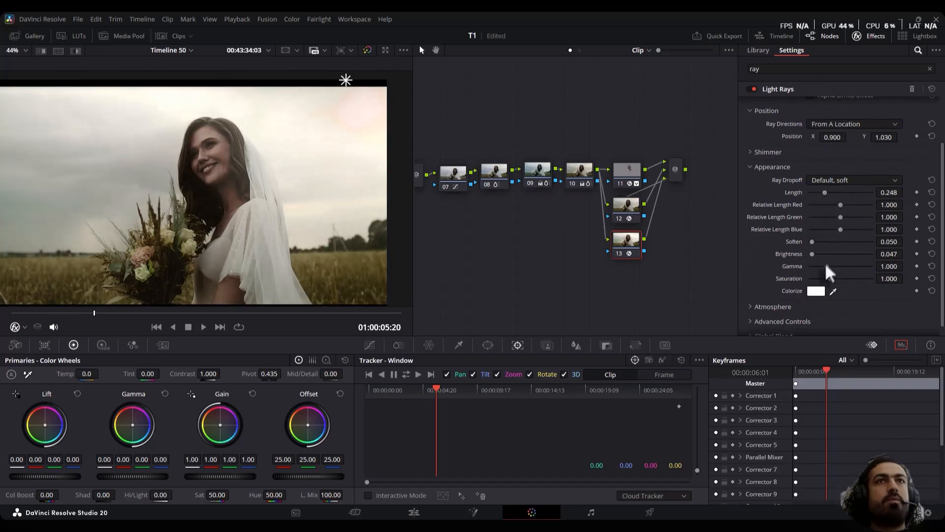
pyautogui.moveTo(812, 254); pyautogui.dragTo(812, 255)
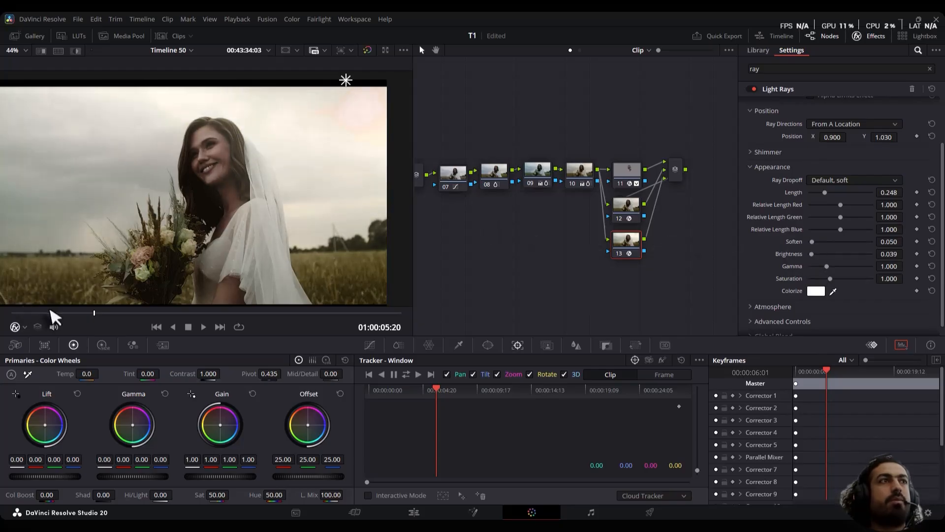
# Keyframe the Light Rays position at the clip's start, set X 0.521, Y 1.110 at its end, and play the clip to check the movement
pyautogui.click(11, 313)
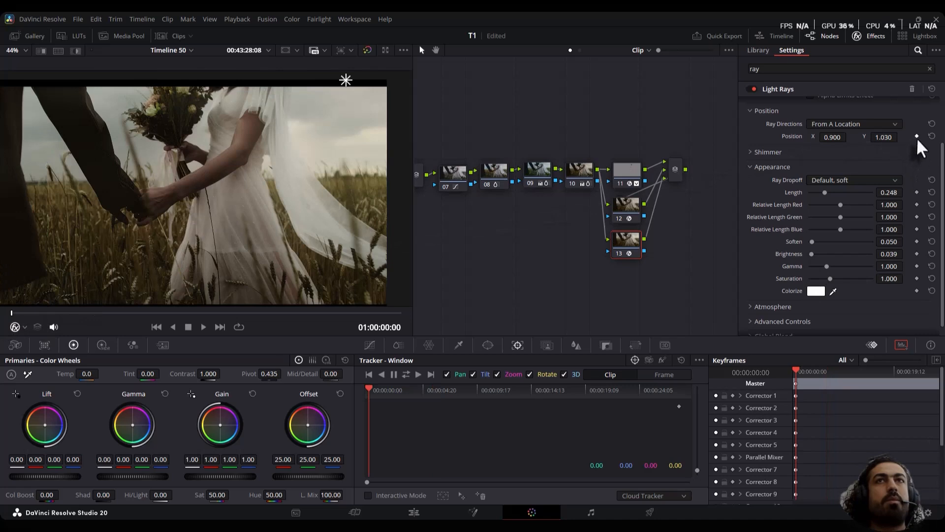
pyautogui.press('End')
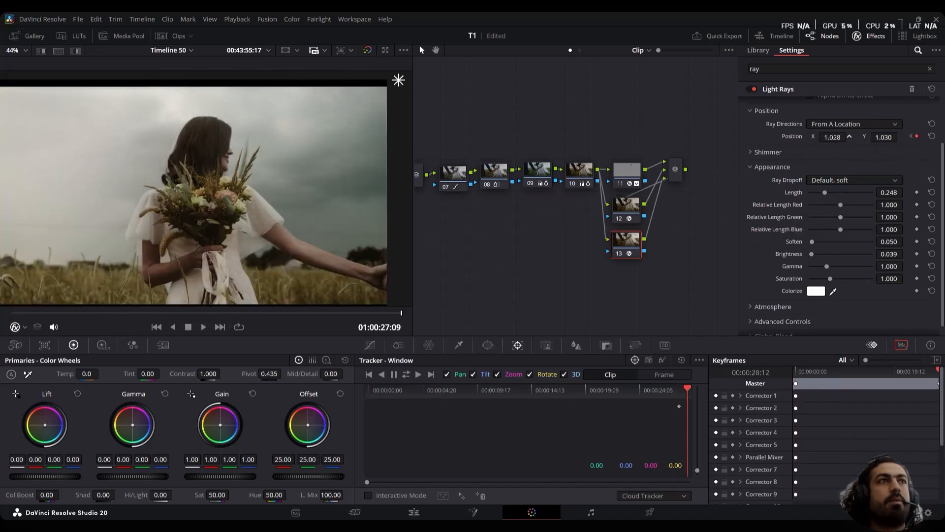
pyautogui.moveTo(398, 80); pyautogui.dragTo(202, 80)
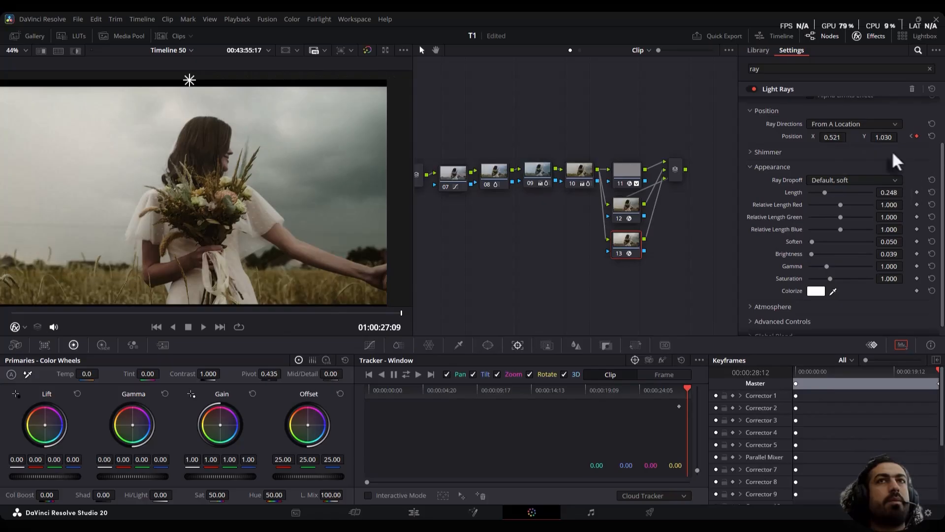
pyautogui.moveTo(884, 137); pyautogui.dragTo(924, 138)
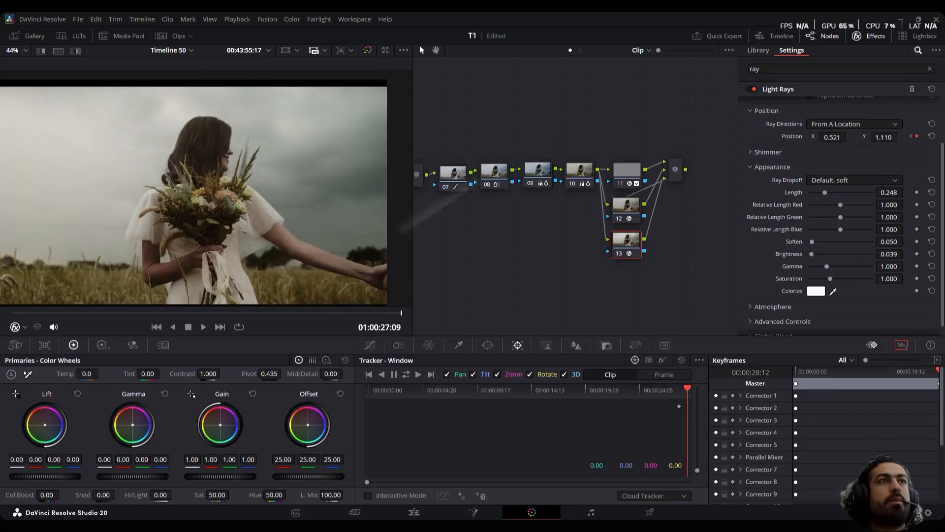
pyautogui.press('Home')
pyautogui.press('space')
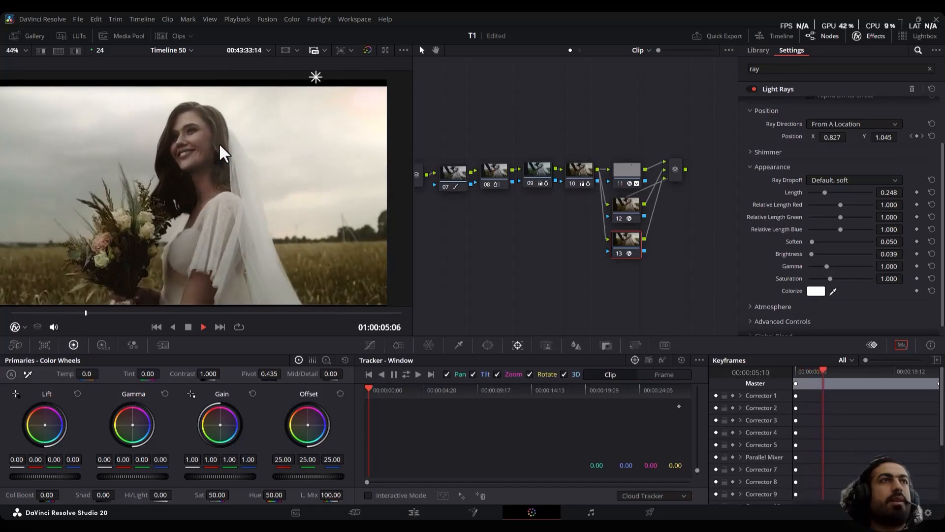
pyautogui.press('space')
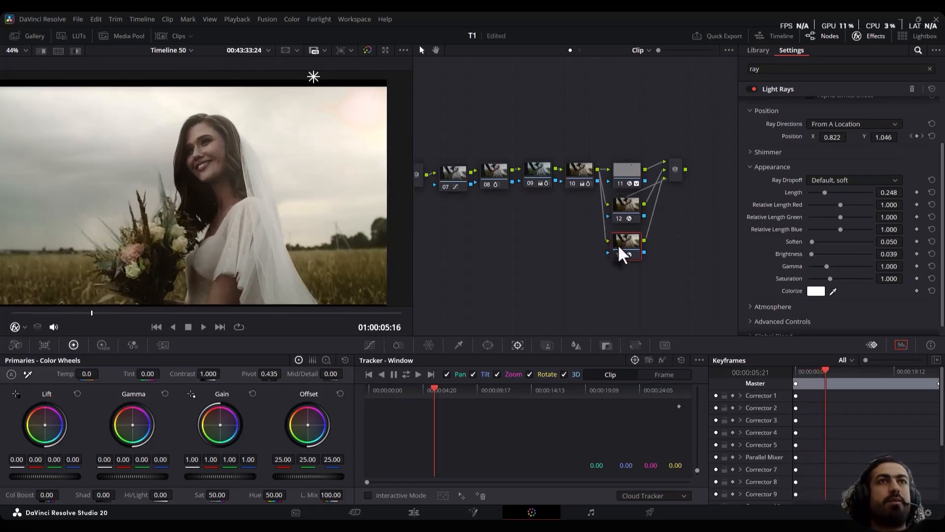
# Add a parallel node below node 13 and apply the Lens Flare effect to the new node 14
pyautogui.hotkey('alt', 'p')
pyautogui.click(930, 68)
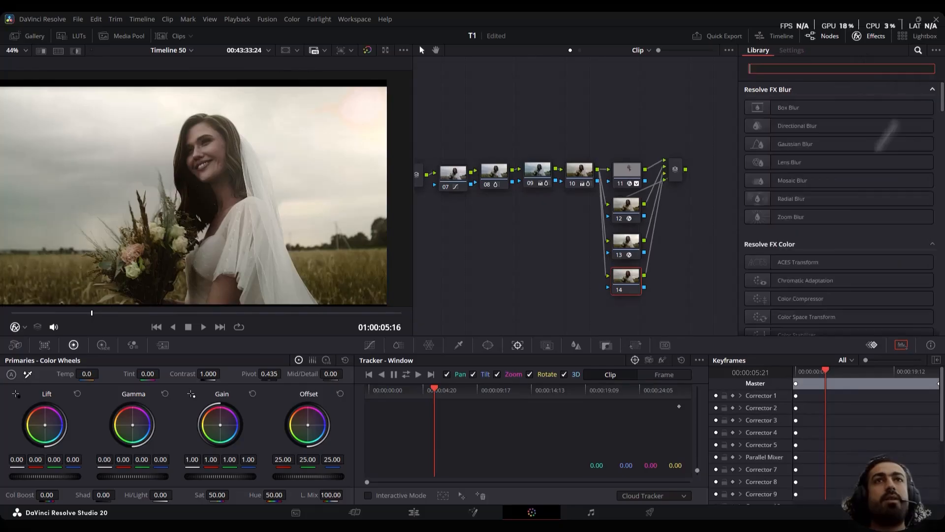
pyautogui.scroll(-10, 824, 215)
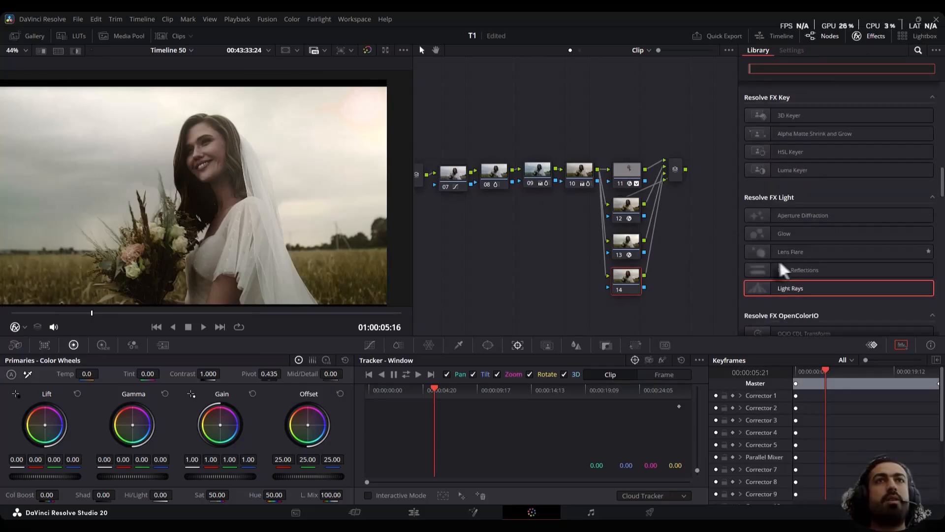
pyautogui.moveTo(761, 252); pyautogui.dragTo(627, 282)
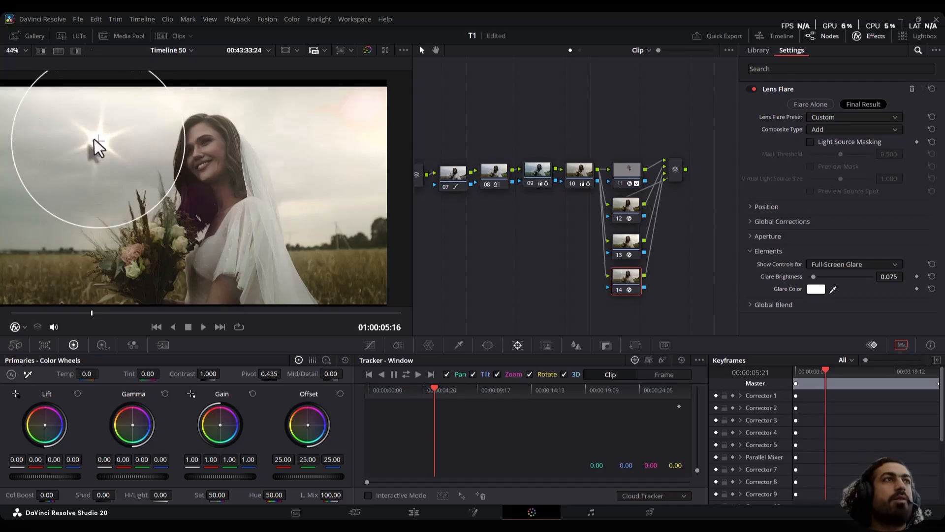
# Move the lens flare into the bright sky to the right of the bride and enlarge it until its circle reaches her face
pyautogui.moveTo(99, 143); pyautogui.dragTo(357, 111)
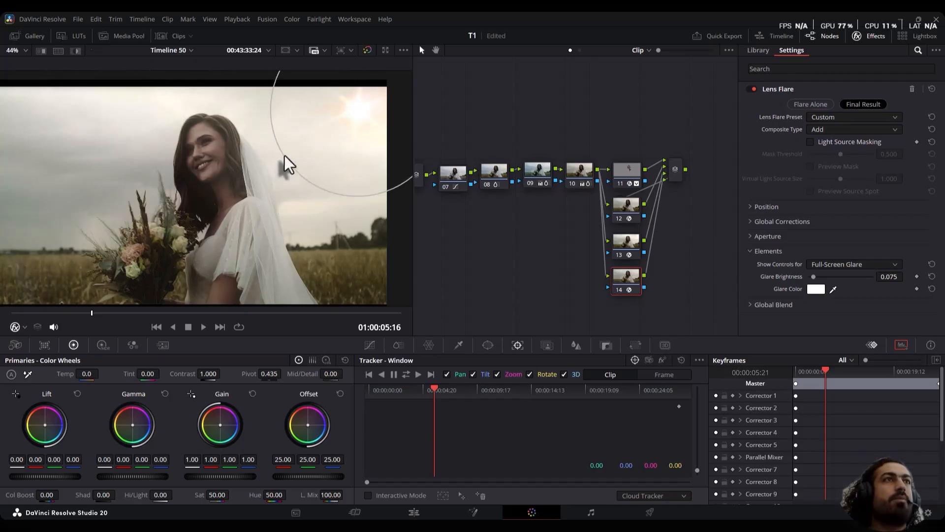
pyautogui.moveTo(288, 164); pyautogui.dragTo(244, 182)
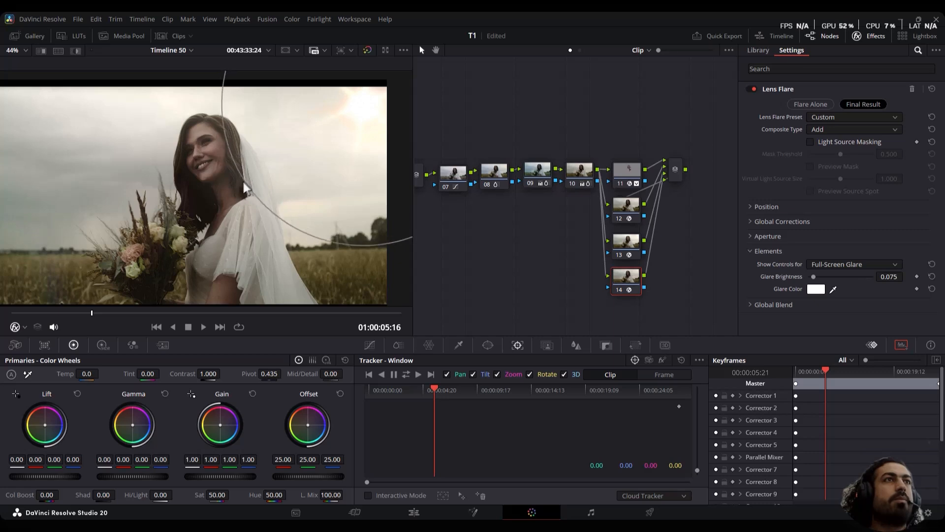
pyautogui.moveTo(244, 187); pyautogui.dragTo(209, 210)
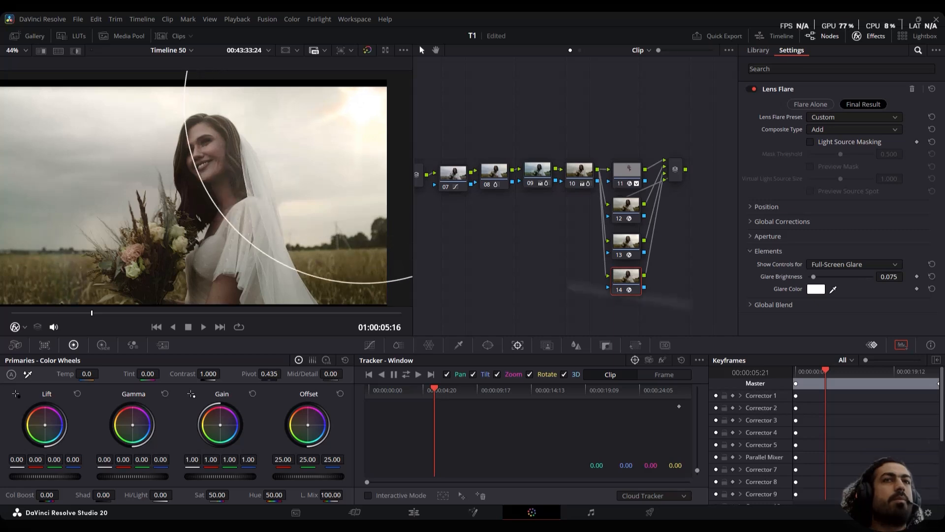
pyautogui.click(770, 236)
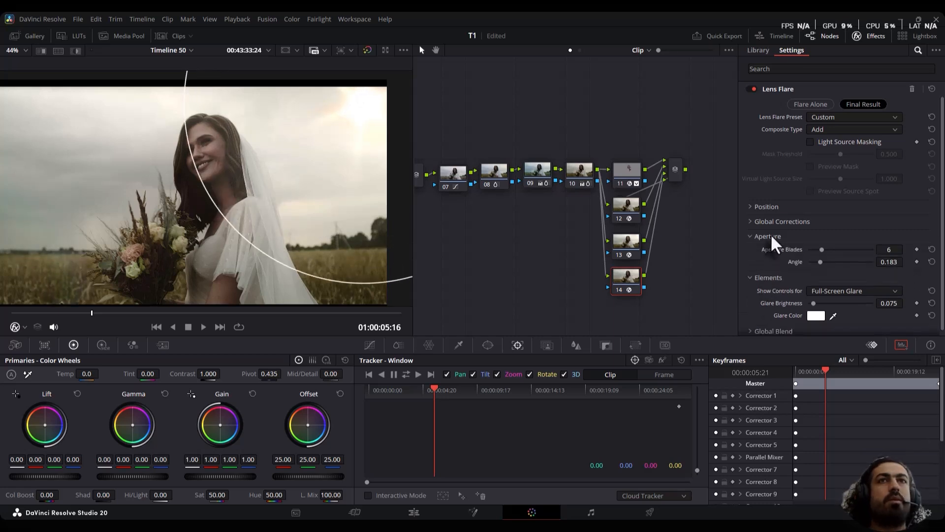
pyautogui.click(769, 236)
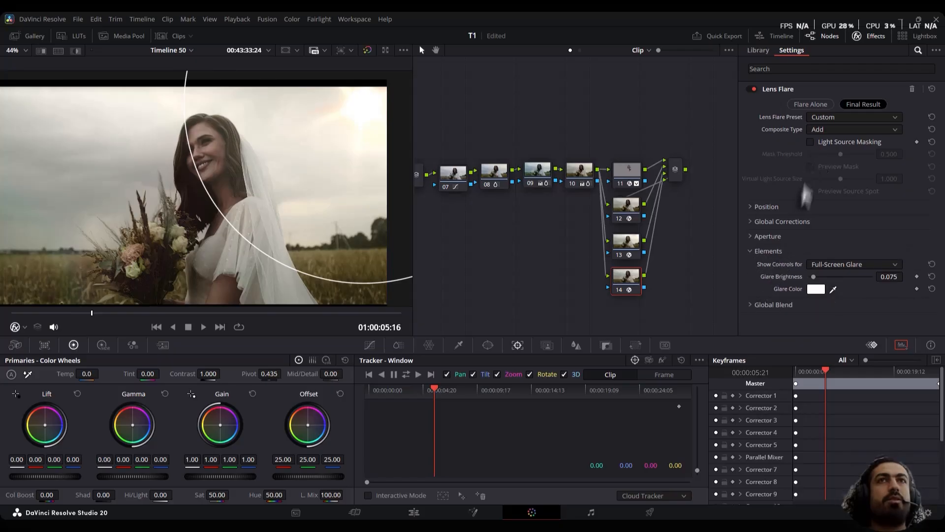
# Set the lens flare's composite type to Screen and enlarge its circle until it crosses the bouquet
pyautogui.click(820, 129)
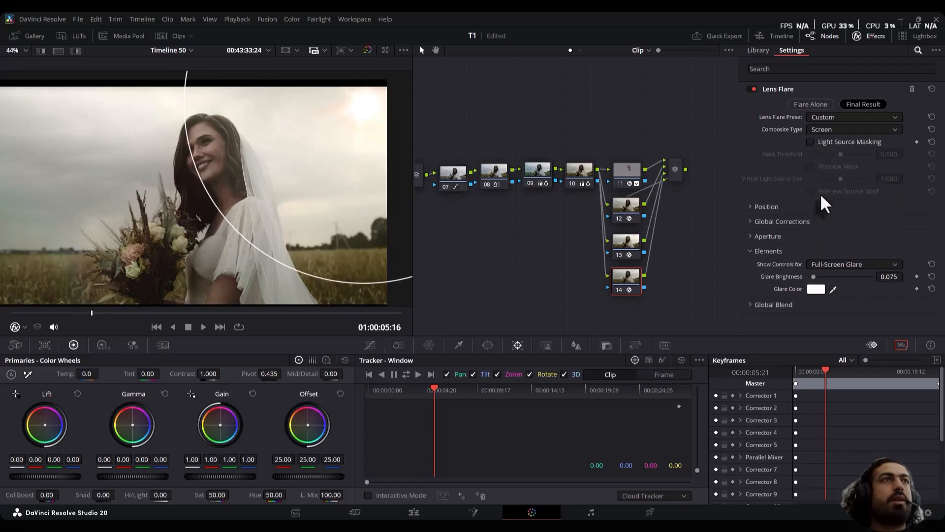
pyautogui.click(821, 195)
pyautogui.moveTo(241, 241); pyautogui.dragTo(163, 271)
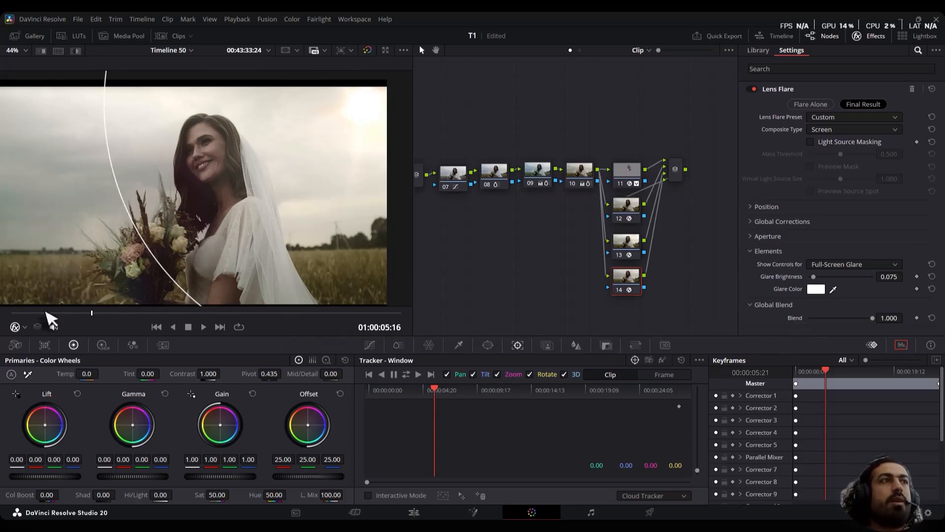
# Keyframe the lens flare's global blend at 0.000 on the clip's first frame and 0.566 at 01:00:04:21
pyautogui.click(7, 319)
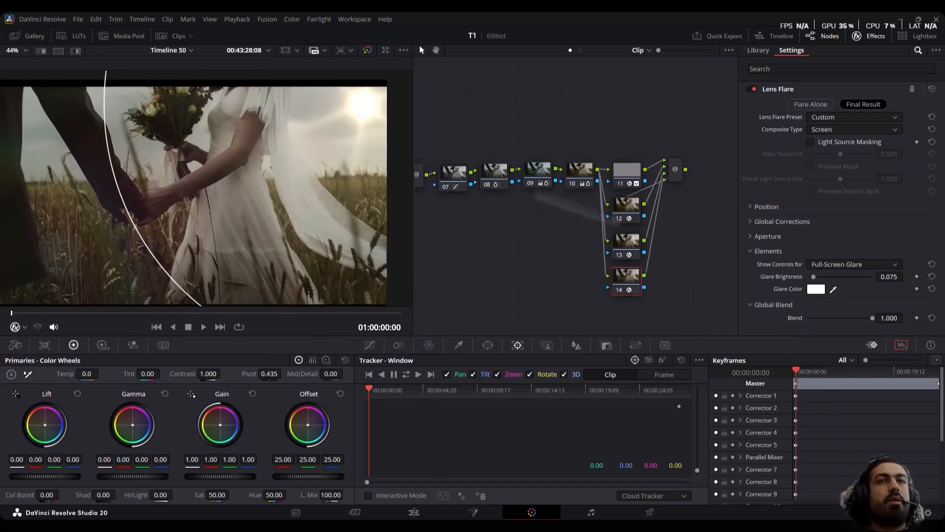
pyautogui.click(916, 317)
pyautogui.moveTo(872, 318); pyautogui.dragTo(809, 318)
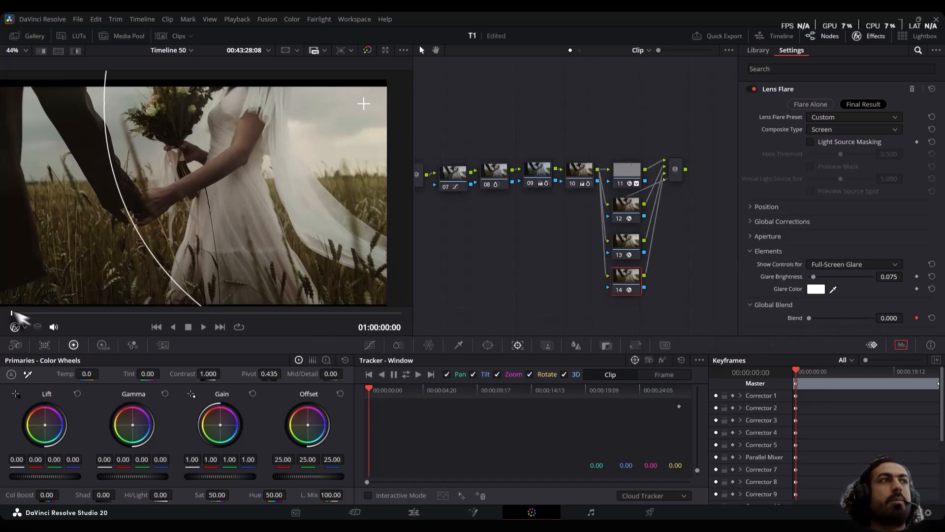
pyautogui.moveTo(21, 315); pyautogui.dragTo(80, 317)
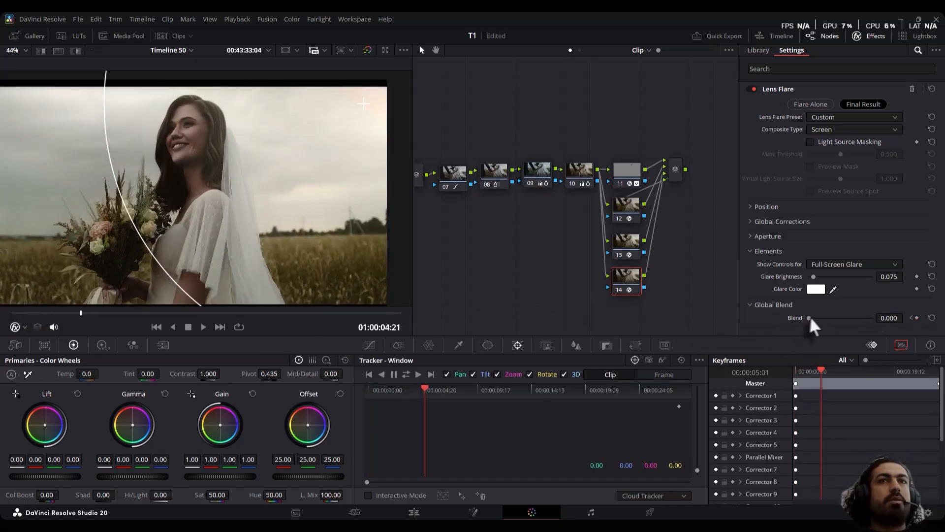
pyautogui.moveTo(818, 318); pyautogui.dragTo(844, 318)
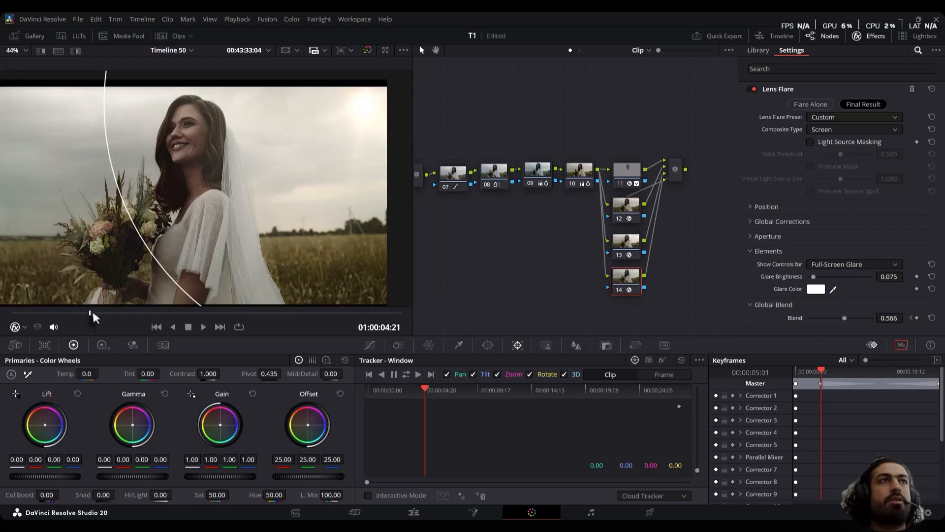
# Keyframe the flare's blend at 0.891 at 01:00:20:13 and 0.000 at 01:00:20:20
pyautogui.moveTo(94, 318); pyautogui.dragTo(304, 324)
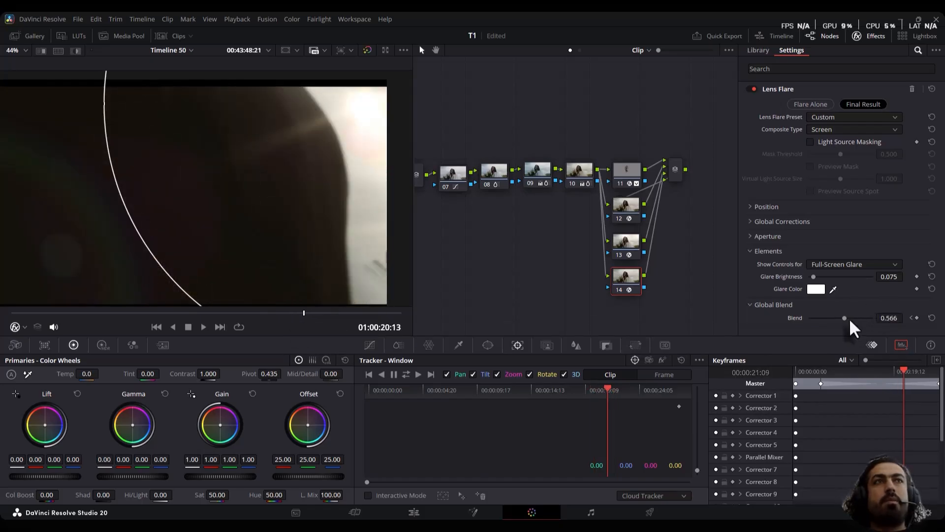
pyautogui.moveTo(850, 319); pyautogui.dragTo(855, 318)
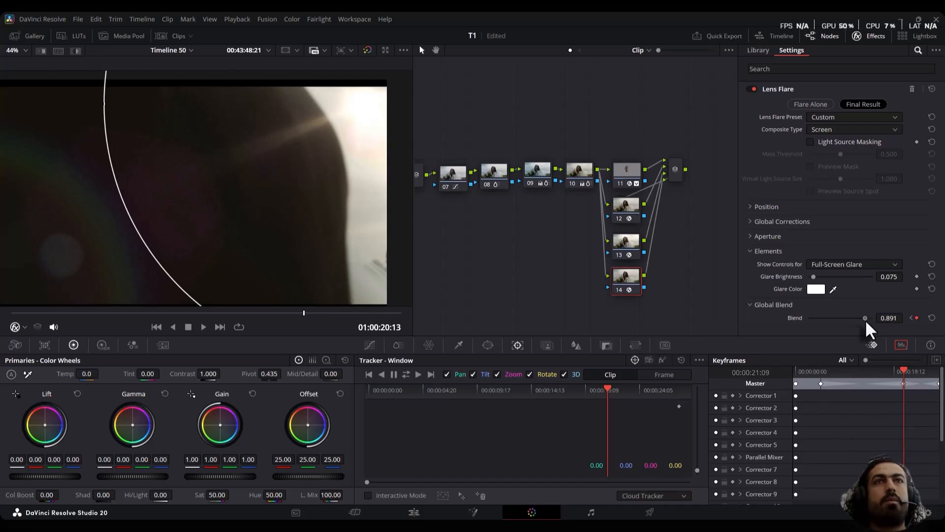
pyautogui.moveTo(304, 313); pyautogui.dragTo(307, 315)
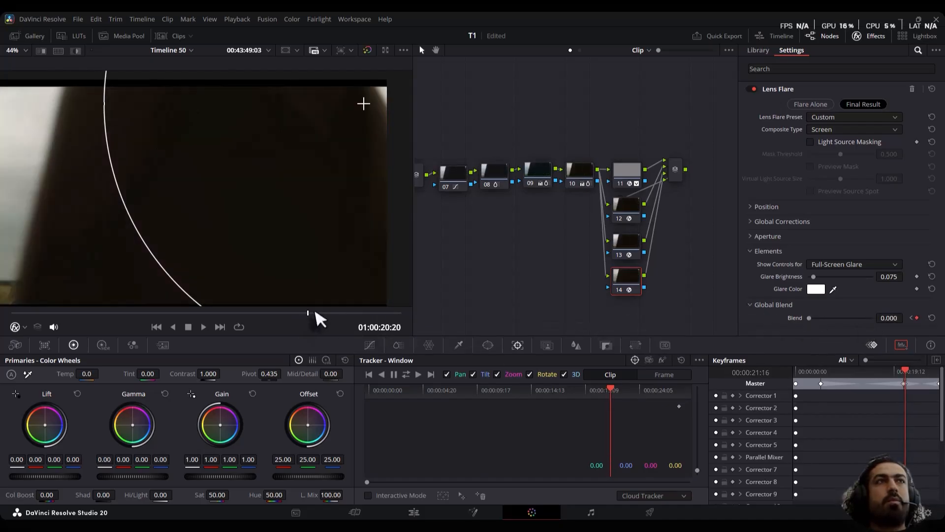
# Keyframe the flare position at X 0.943, Y 0.922 on the first frame, X 1.002, Y 0.999 at 01:00:02:16, and X 0.907, Y 0.884 at 01:00:06:01
pyautogui.moveTo(317, 316); pyautogui.dragTo(7, 317)
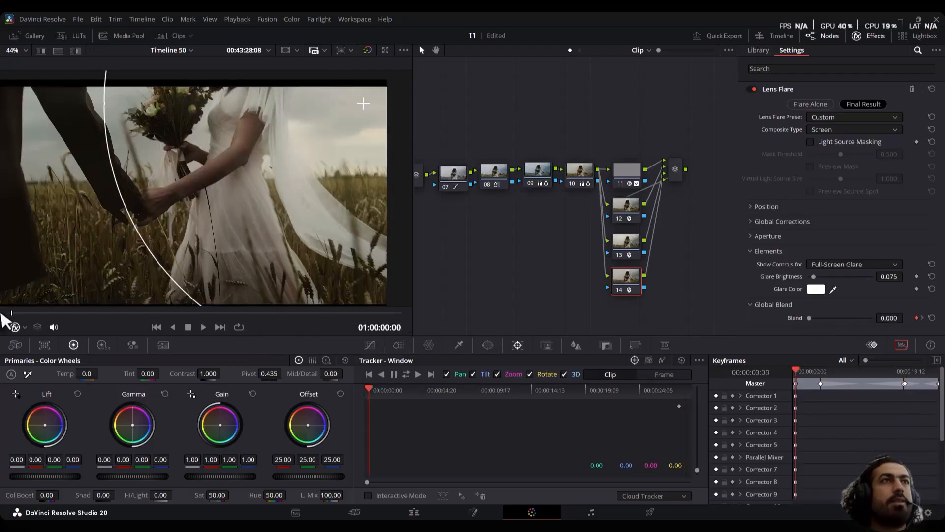
pyautogui.click(780, 207)
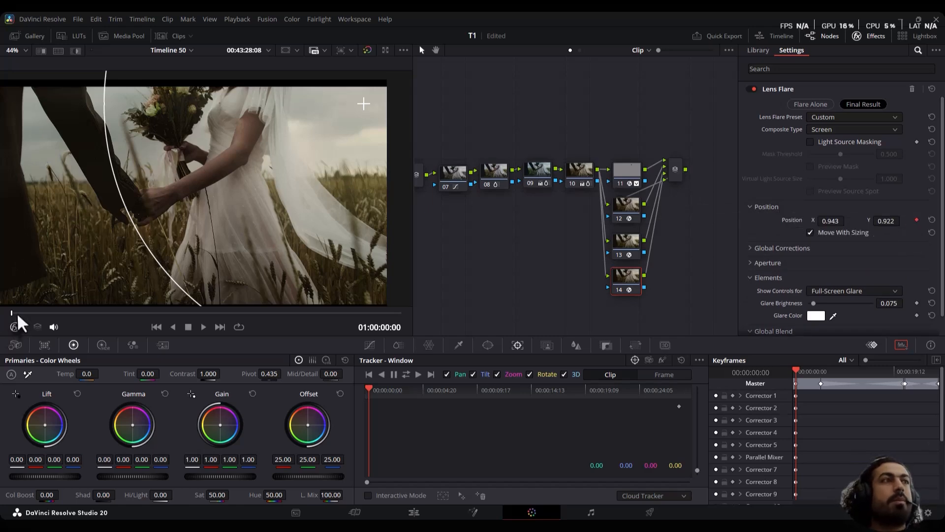
pyautogui.moveTo(18, 315); pyautogui.dragTo(49, 323)
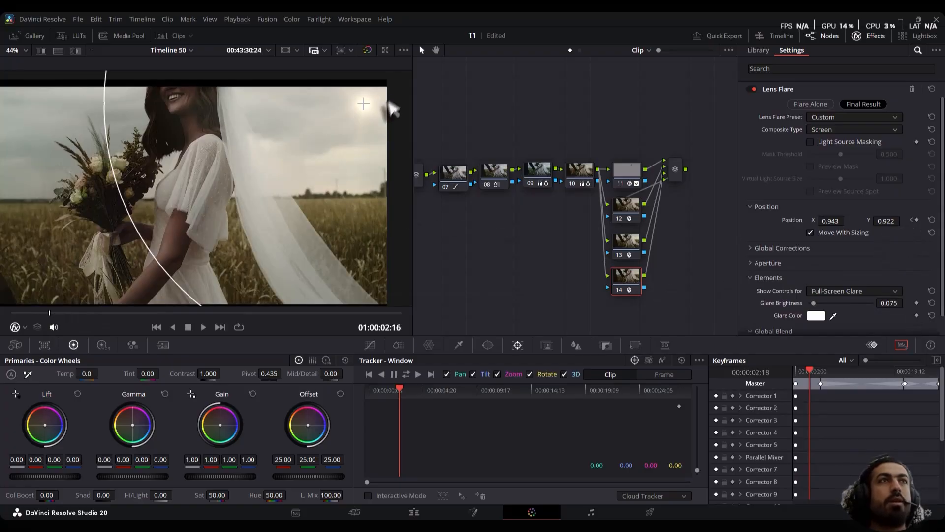
pyautogui.moveTo(364, 104); pyautogui.dragTo(389, 86)
pyautogui.moveTo(57, 313); pyautogui.dragTo(97, 313)
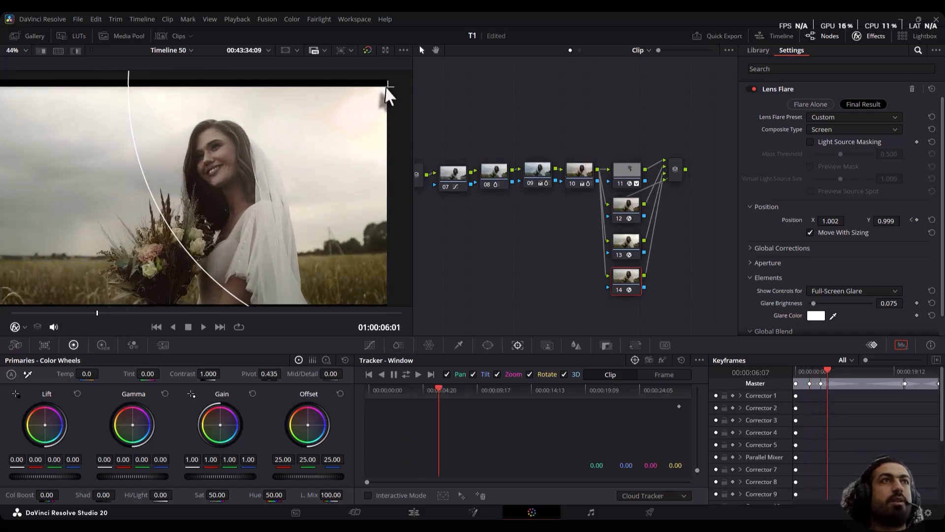
pyautogui.moveTo(387, 93); pyautogui.dragTo(349, 114)
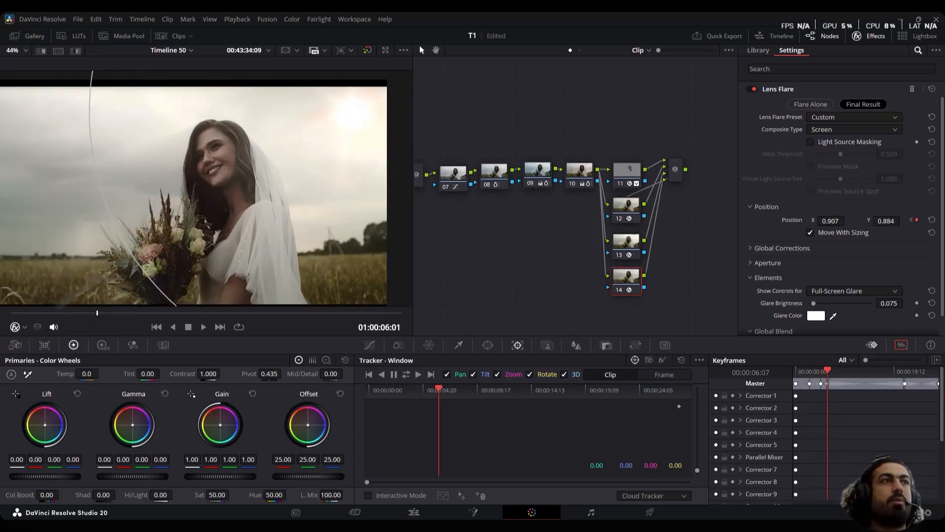
# Keyframe the flare position at X 0.837, Y 0.752 at 01:00:12:00 and X 0.973, Y 0.870 at 01:00:15:17
pyautogui.moveTo(101, 312); pyautogui.dragTo(182, 314)
pyautogui.moveTo(349, 113); pyautogui.dragTo(319, 143)
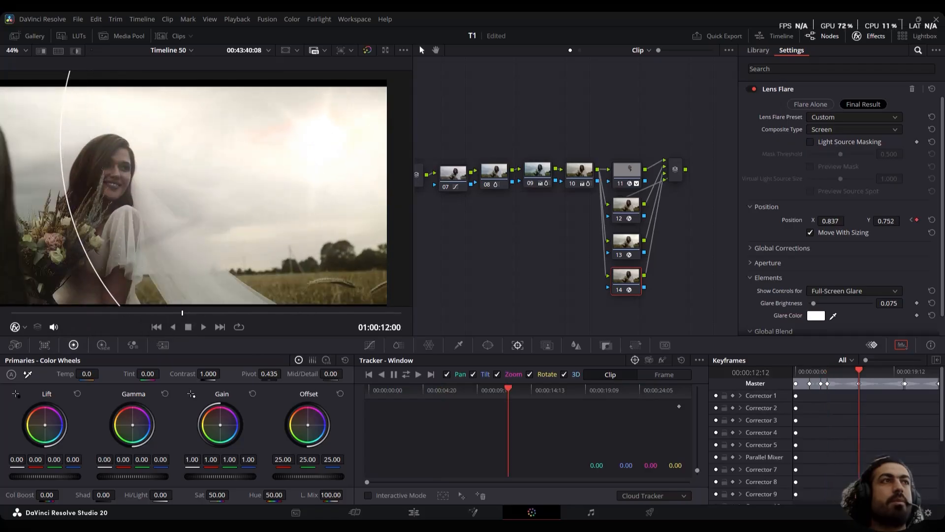
pyautogui.moveTo(203, 313); pyautogui.dragTo(235, 316)
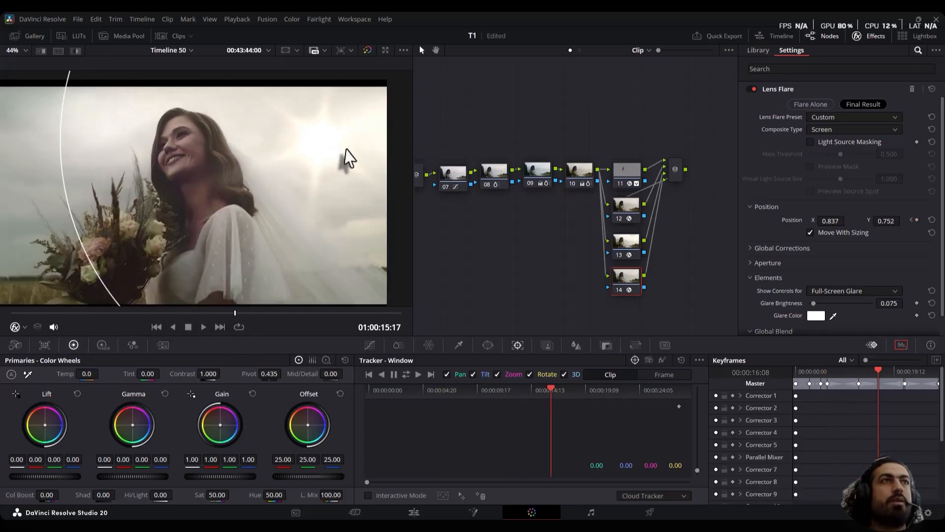
pyautogui.moveTo(320, 142); pyautogui.dragTo(376, 115)
# Play the clip from its start and correct the flare position to X 0.840, Y 0.787 at 01:00:07:16
pyautogui.moveTo(248, 313); pyautogui.dragTo(1, 321)
pyautogui.press('space')
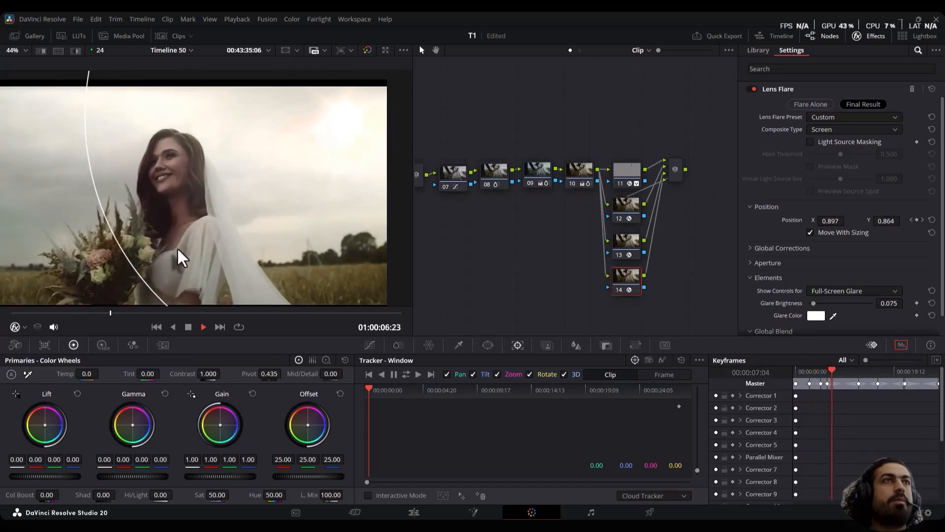
pyautogui.press('space')
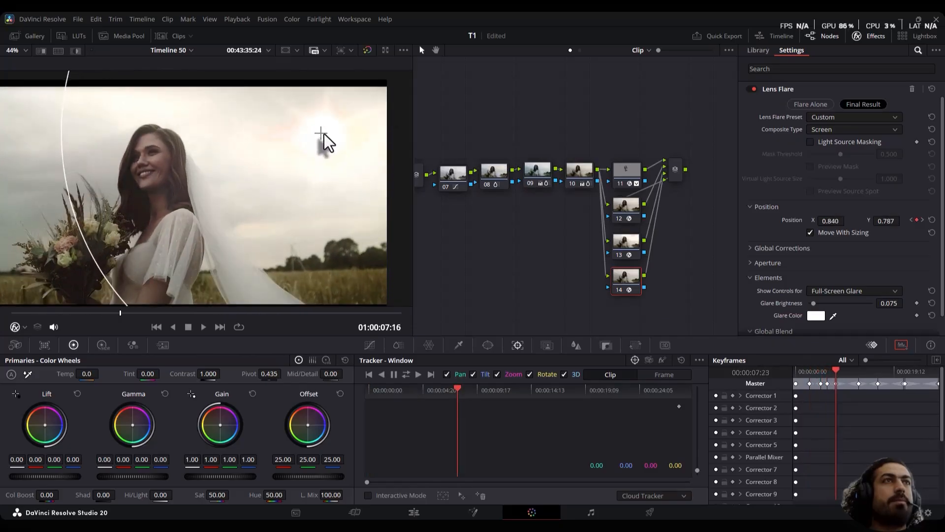
pyautogui.press('space')
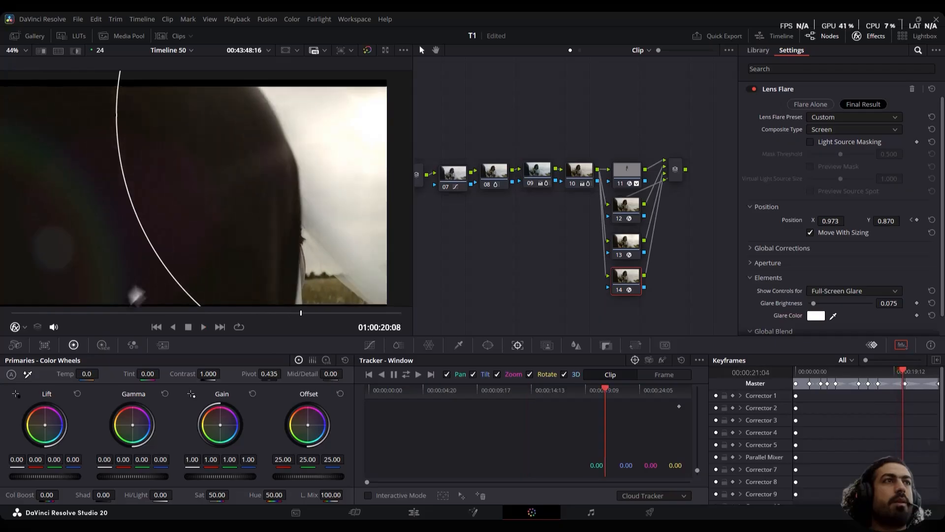
# Add a parallel node below node 14 and apply the Zoom Blur effect to the new node 15
pyautogui.click(99, 313)
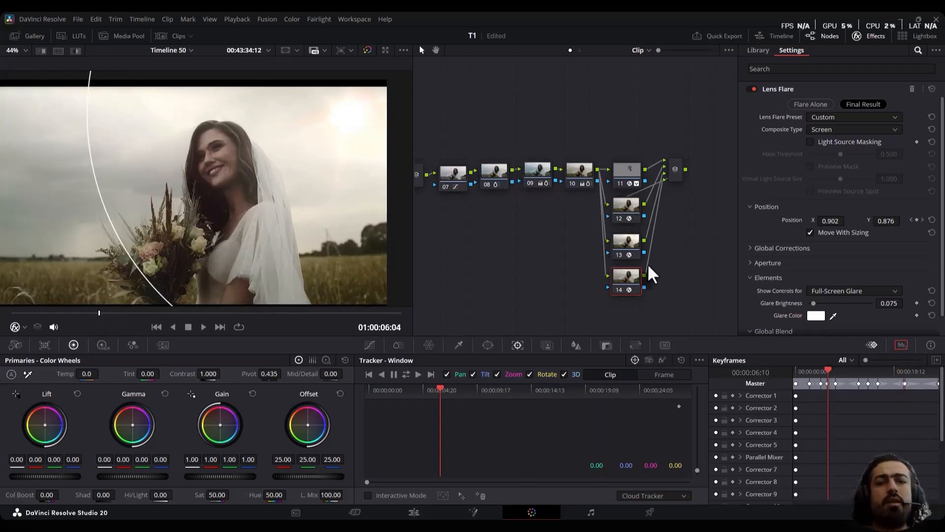
pyautogui.hotkey('alt', 'l')
pyautogui.scroll(10, 839, 232)
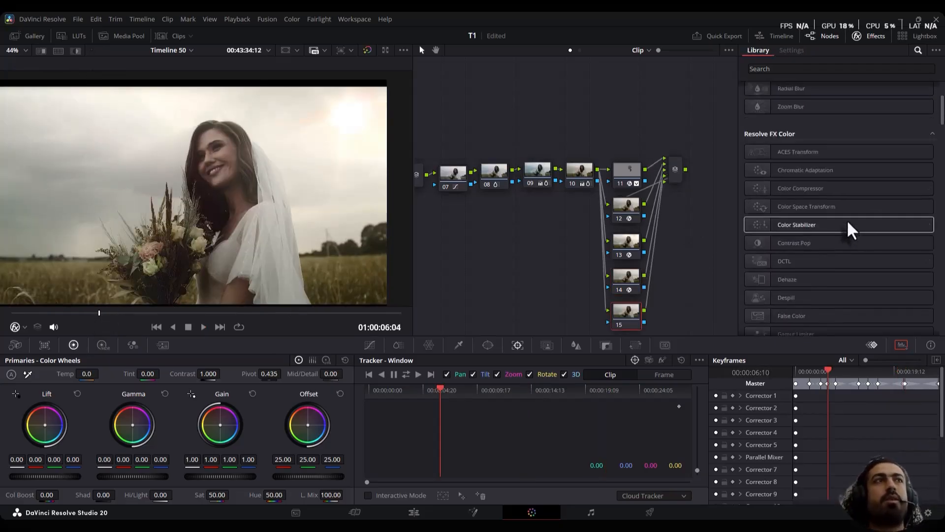
pyautogui.scroll(3, 847, 220)
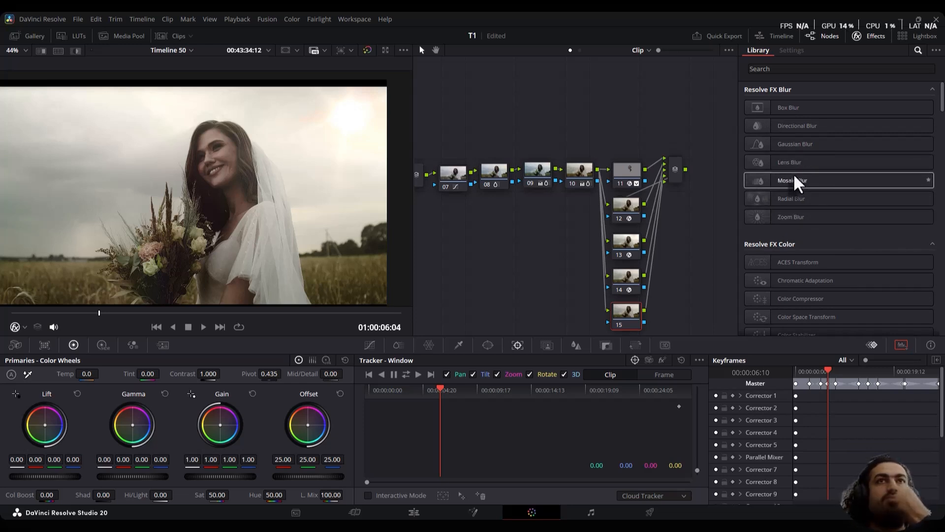
pyautogui.moveTo(762, 215); pyautogui.dragTo(628, 309)
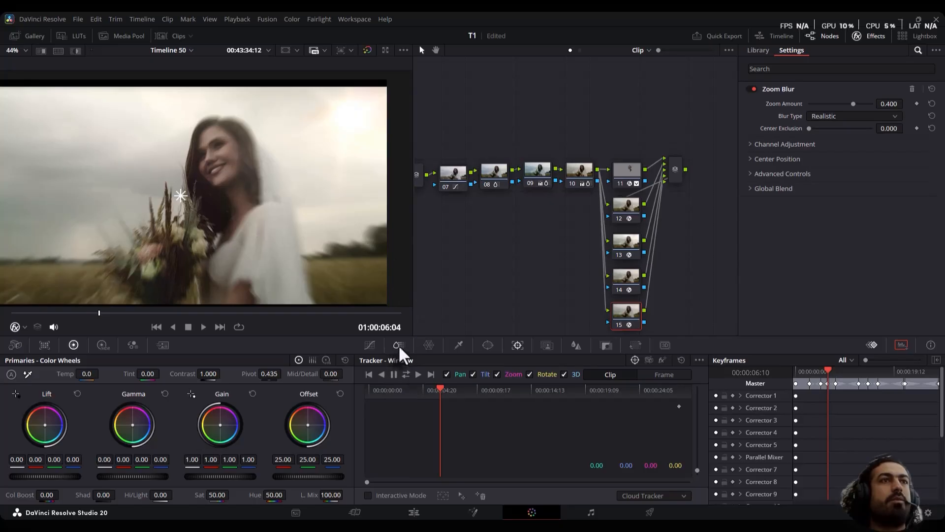
# Limit the Zoom Blur to the frame's edges with an inverted circular window stretched across the frame, and set its blend to 0.643
pyautogui.click(488, 344)
pyautogui.click(377, 423)
pyautogui.scroll(-3, 265, 222)
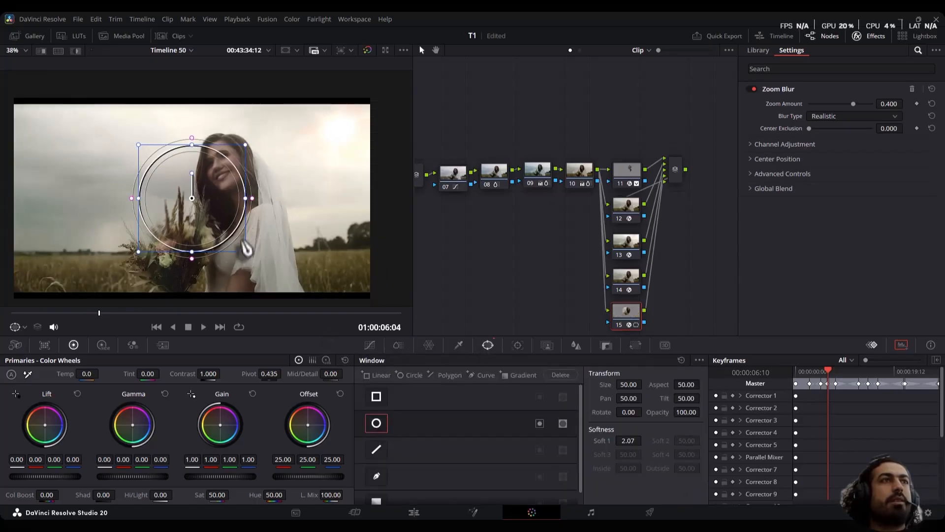
pyautogui.moveTo(245, 252); pyautogui.dragTo(308, 287)
pyautogui.moveTo(289, 197); pyautogui.dragTo(383, 207)
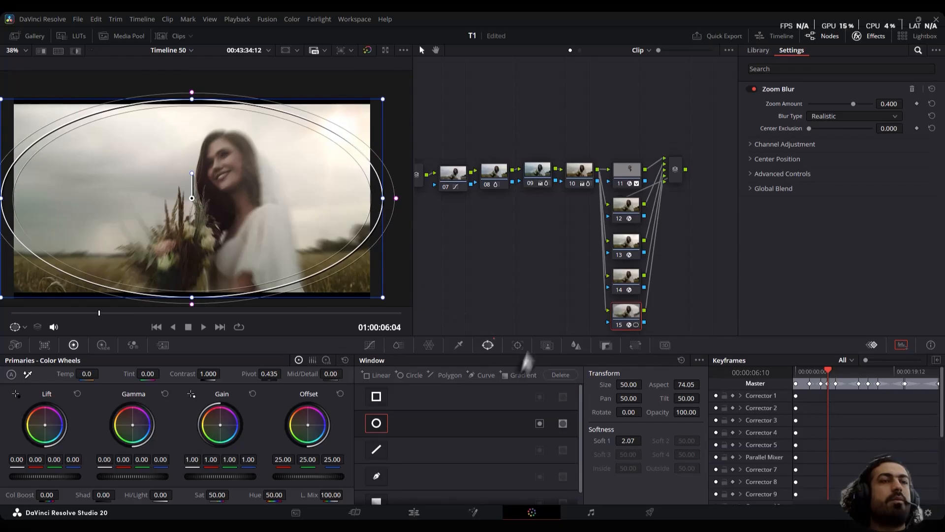
pyautogui.click(540, 424)
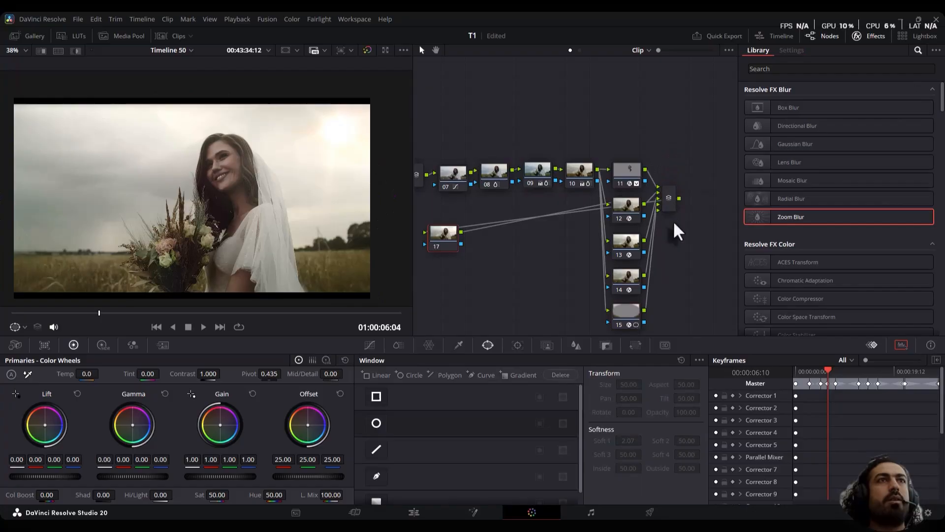
# Add serial node 17 after the last parallel mixer and slightly lower the shadow point of its custom curve using default anchors
pyautogui.moveTo(447, 237); pyautogui.dragTo(710, 197)
pyautogui.click(876, 36)
pyautogui.moveTo(667, 125); pyautogui.dragTo(578, 72)
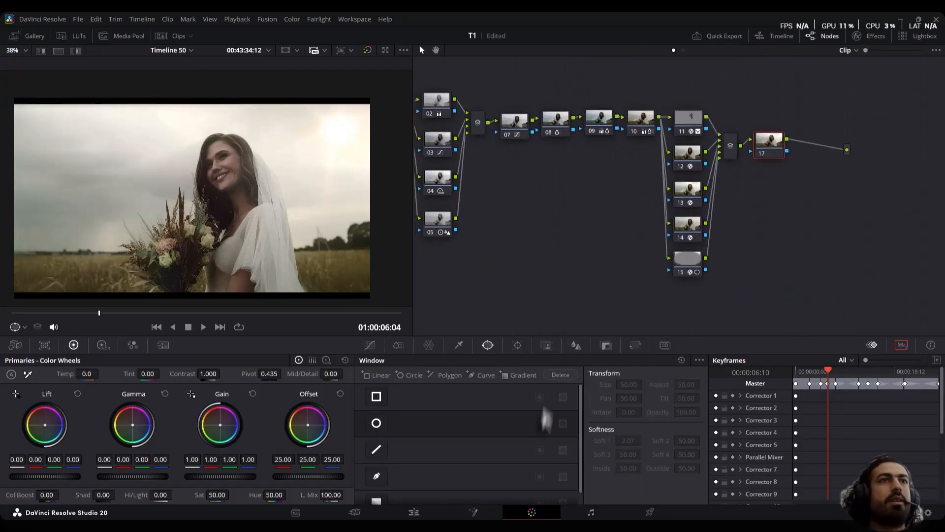
pyautogui.click(699, 361)
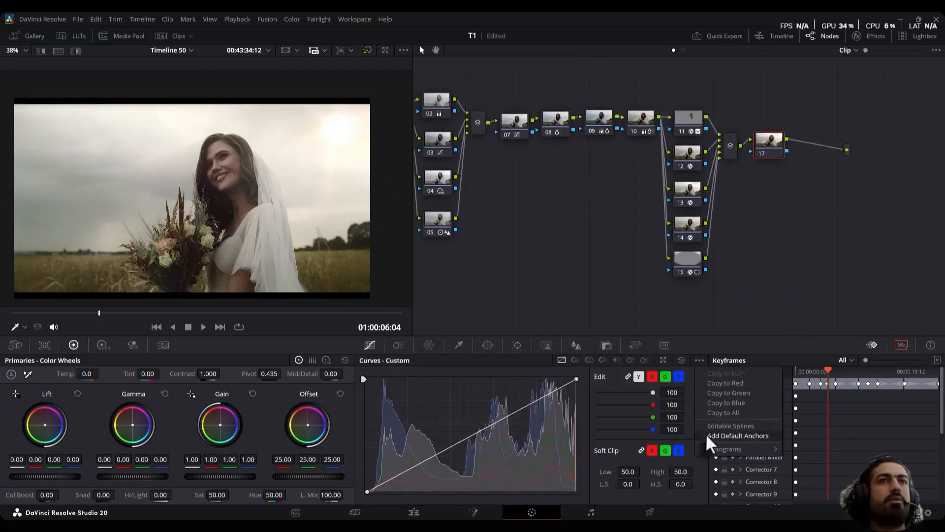
pyautogui.click(709, 436)
pyautogui.moveTo(409, 471); pyautogui.dragTo(409, 468)
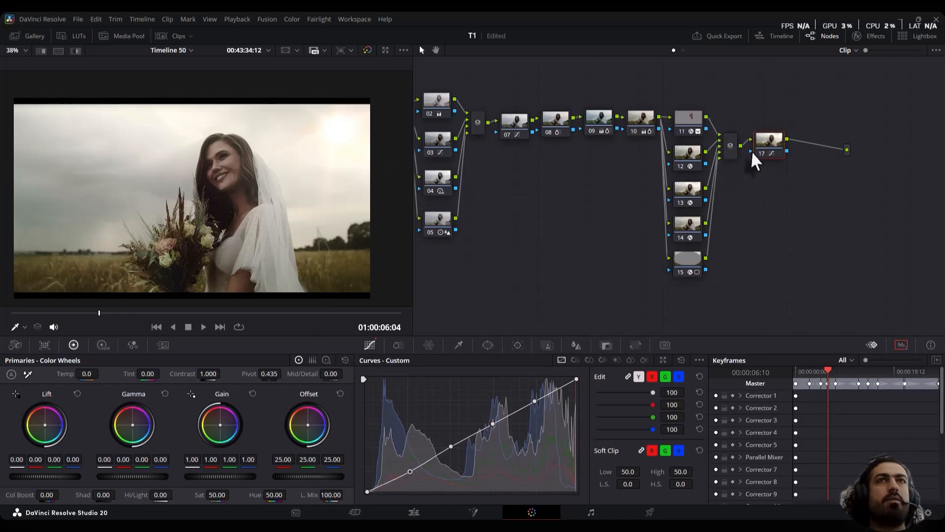
# Add serial node 18 in Screen composite mode, pull its custom curve down strongly near the highlights, and compare with the node off
pyautogui.hotkey('alt', 's')
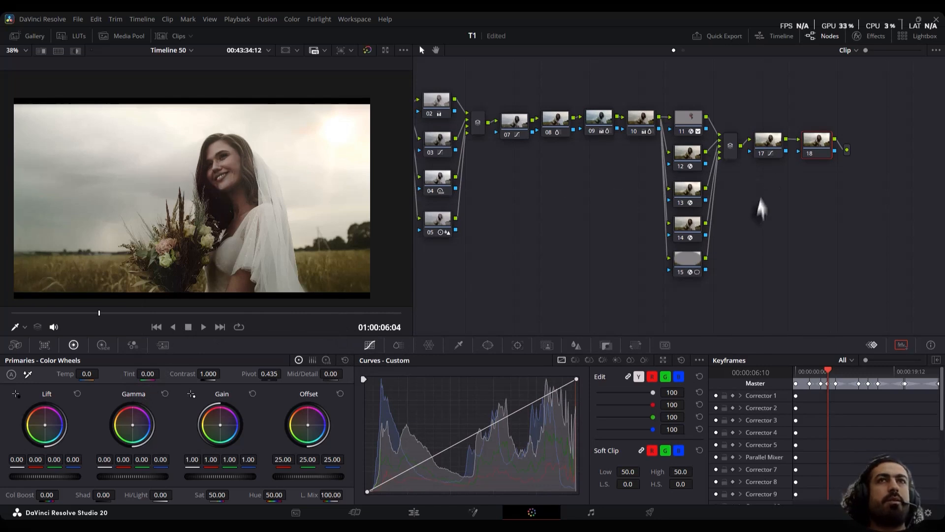
pyautogui.rightClick(831, 149)
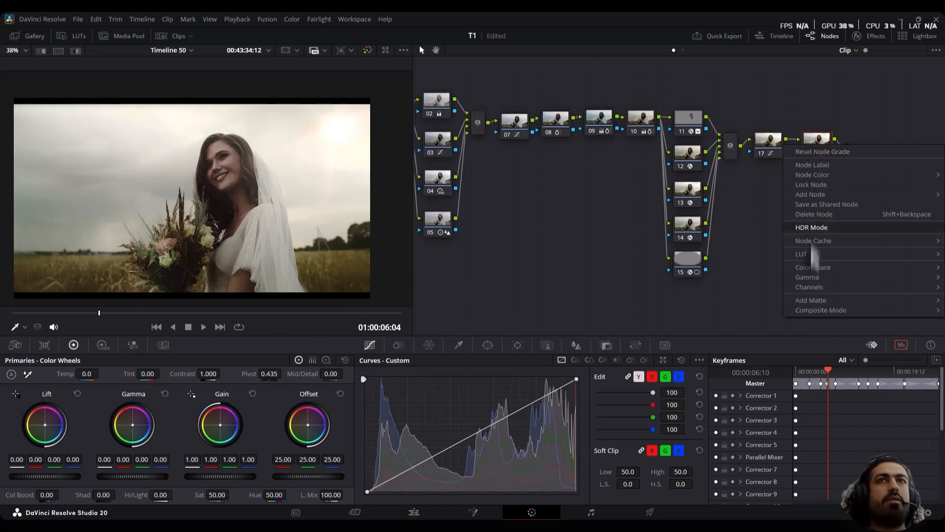
pyautogui.moveTo(808, 310)
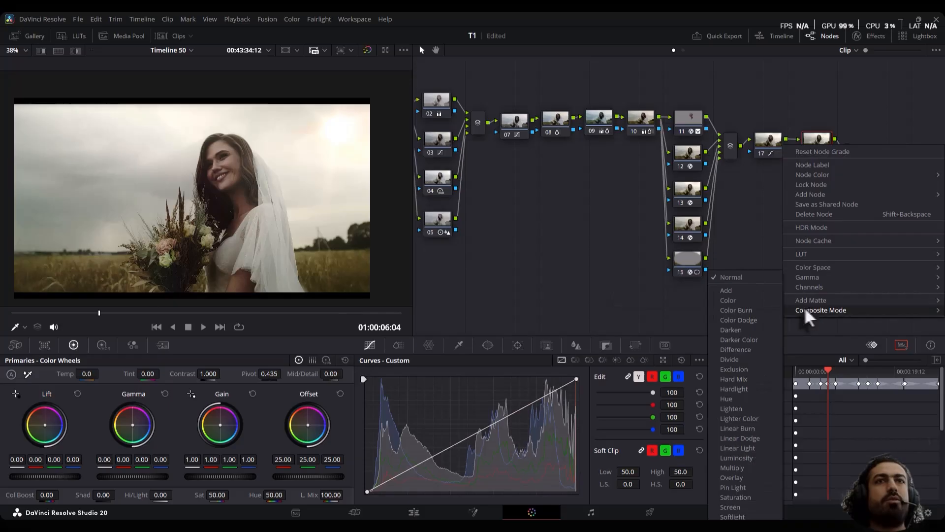
pyautogui.click(727, 506)
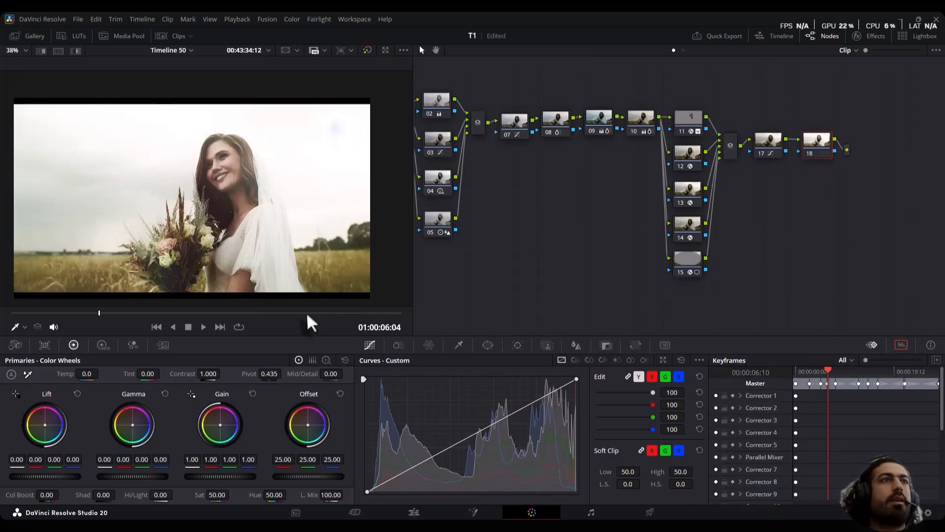
pyautogui.moveTo(539, 407); pyautogui.dragTo(559, 457)
pyautogui.hotkey('ctrl', 'd')
pyautogui.hotkey('ctrl', 'd')
pyautogui.hotkey('ctrl', 'd')
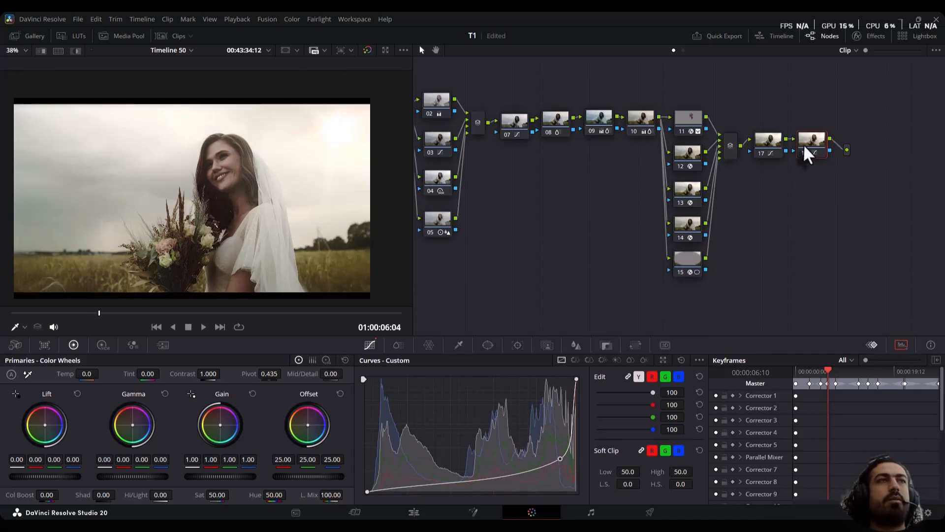
# Add serial node 19 after node 18, place it below the chain near node 15, and undo its gamma color shift
pyautogui.hotkey('alt', 's')
pyautogui.moveTo(852, 152); pyautogui.dragTo(763, 257)
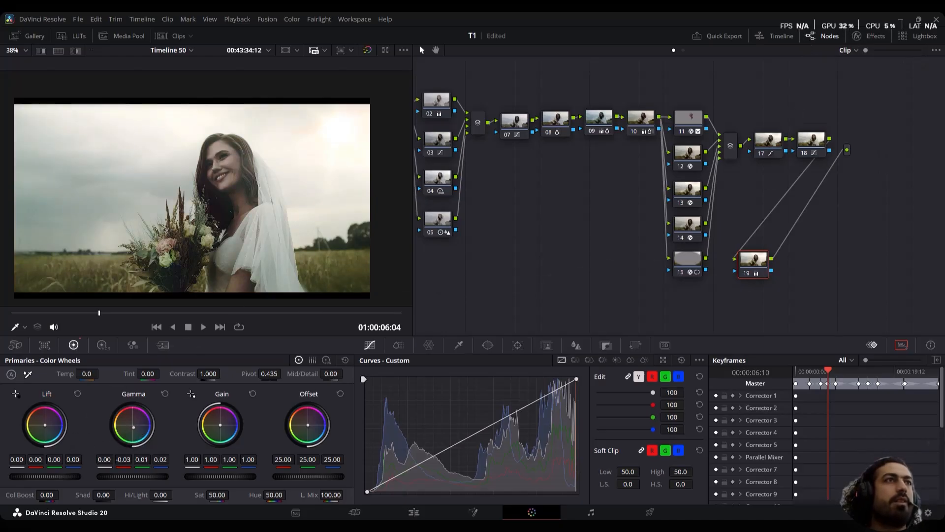
pyautogui.hotkey('ctrl', 'z')
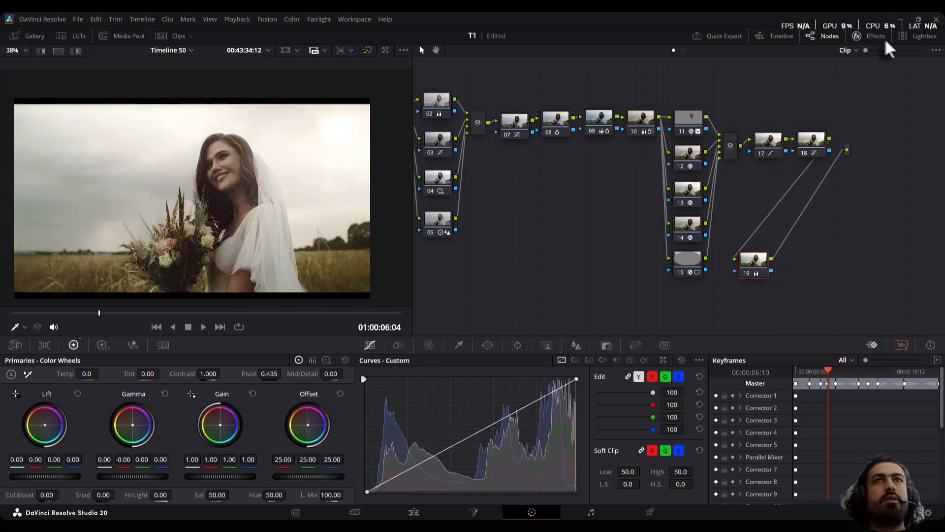
# Find the Film Look Creator effect in the effects library and apply it to node 19
pyautogui.click(871, 36)
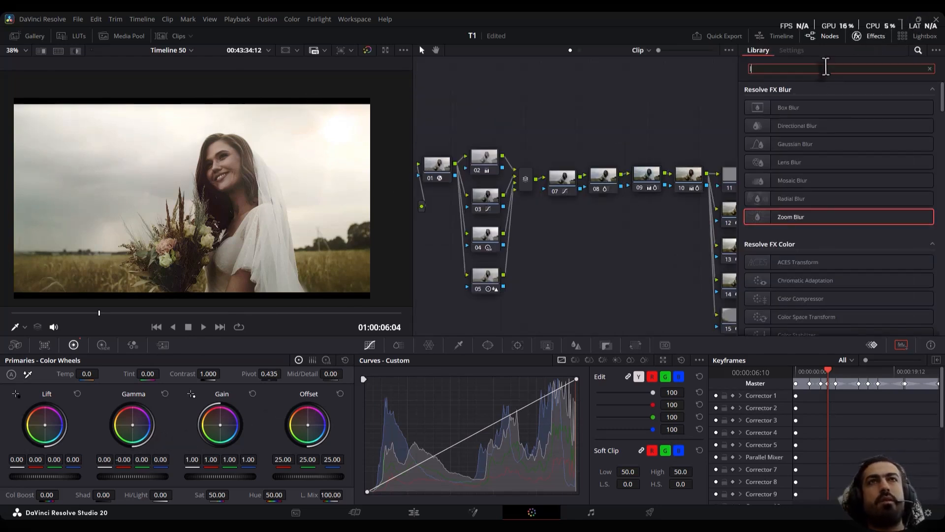
pyautogui.write('loo')
pyautogui.doubleClick(800, 113)
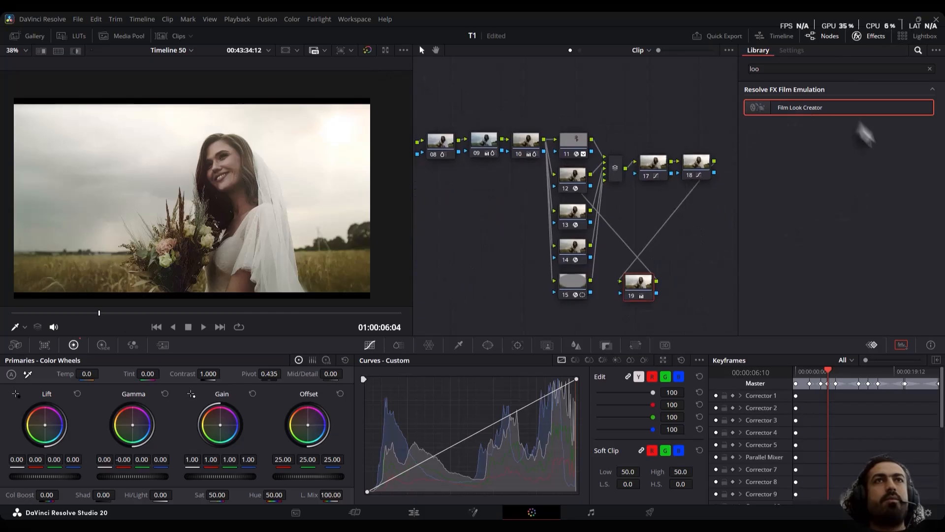
pyautogui.moveTo(837, 107); pyautogui.dragTo(645, 285)
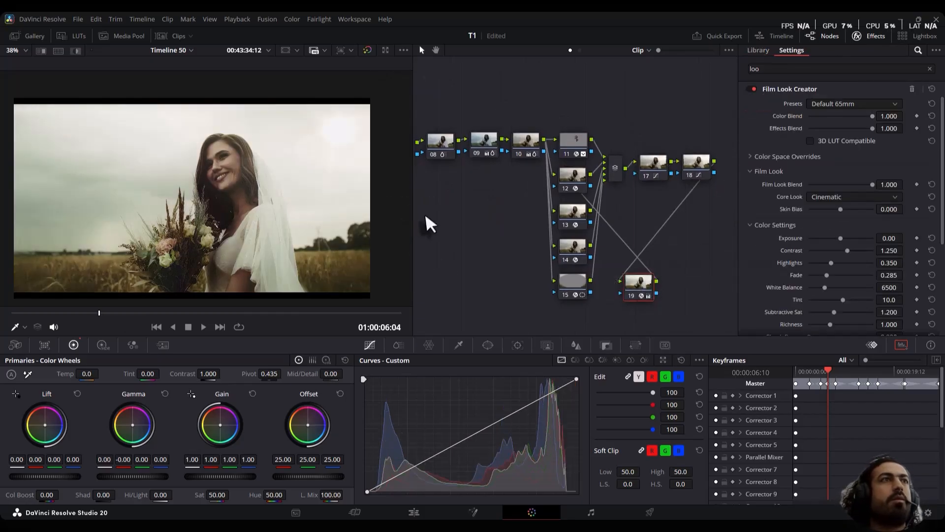
# Set the Film Look Creator's White Balance to 5767, Tint to -3.5, Skin Bias to 0.426 and Subtractive Sat to 1.558
pyautogui.moveTo(825, 286)
pyautogui.mouseDown()
pyautogui.moveTo(832, 292)
pyautogui.moveTo(814, 294)
pyautogui.moveTo(853, 305)
pyautogui.moveTo(843, 314)
pyautogui.moveTo(822, 289)
pyautogui.mouseUp()
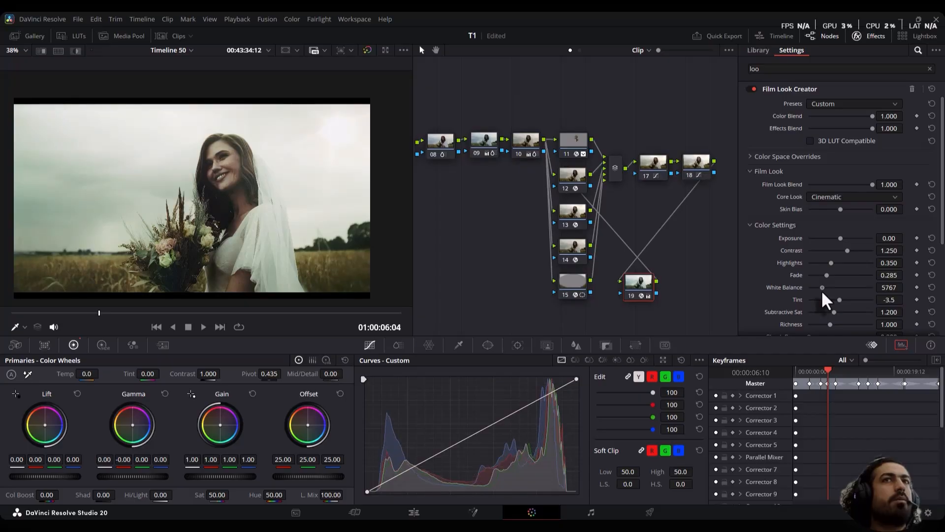
pyautogui.moveTo(842, 207); pyautogui.dragTo(854, 210)
pyautogui.scroll(-3, 832, 266)
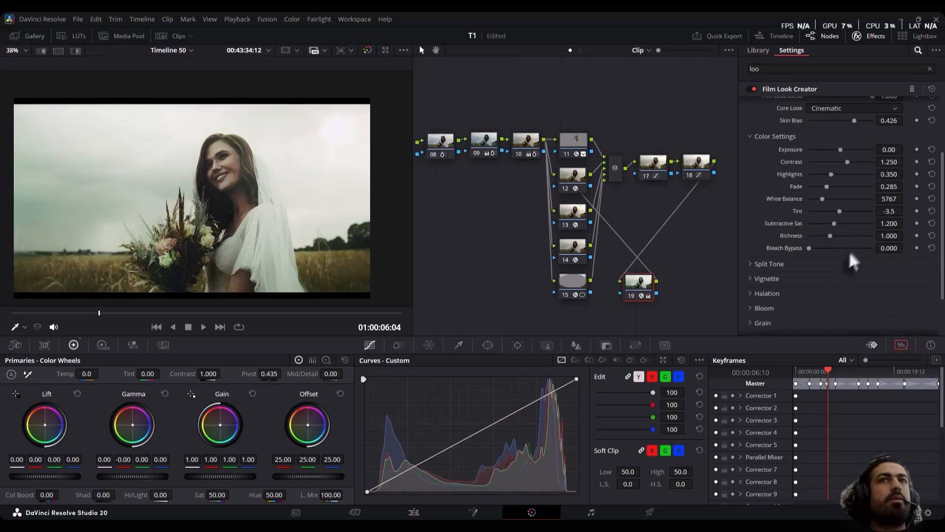
pyautogui.moveTo(831, 226); pyautogui.dragTo(805, 248)
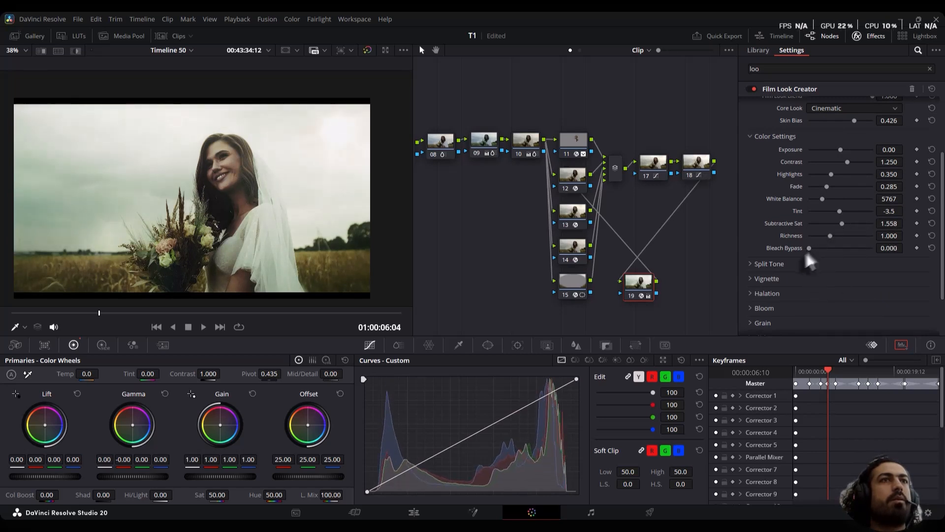
pyautogui.scroll(-2, 788, 261)
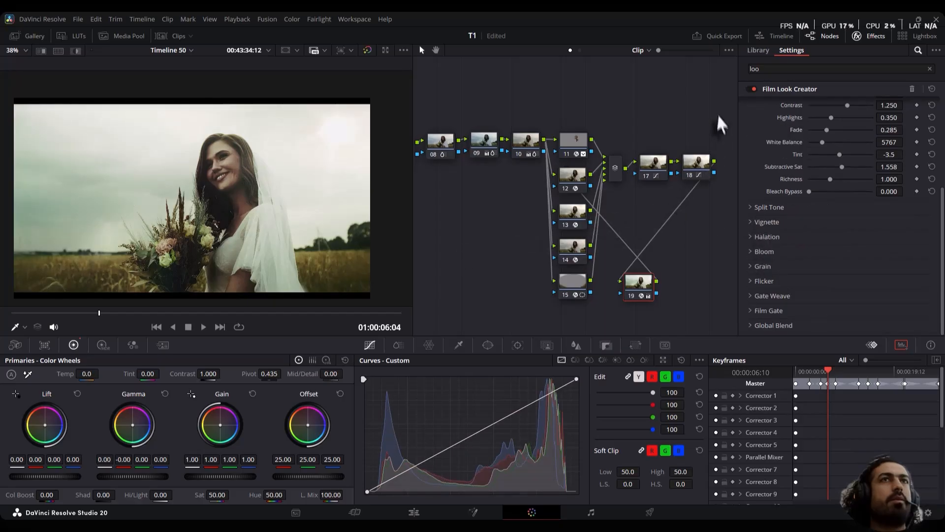
pyautogui.scroll(-1, 719, 123)
pyautogui.click(870, 39)
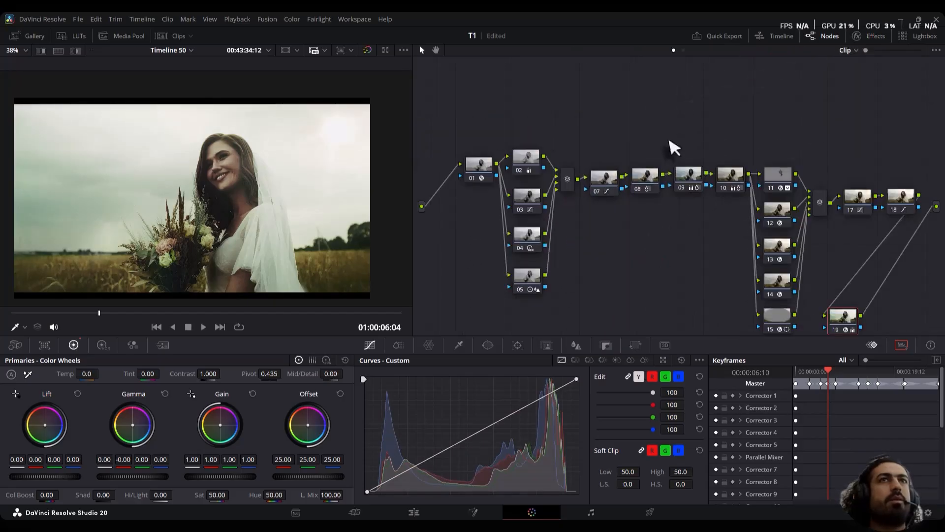
# Play the clip full screen with all nodes after node 01 disabled, and re-enable them to compare before and after
pyautogui.scroll(-3, 640, 99)
pyautogui.moveTo(928, 73); pyautogui.dragTo(509, 291)
pyautogui.hotkey('ctrl', 'd')
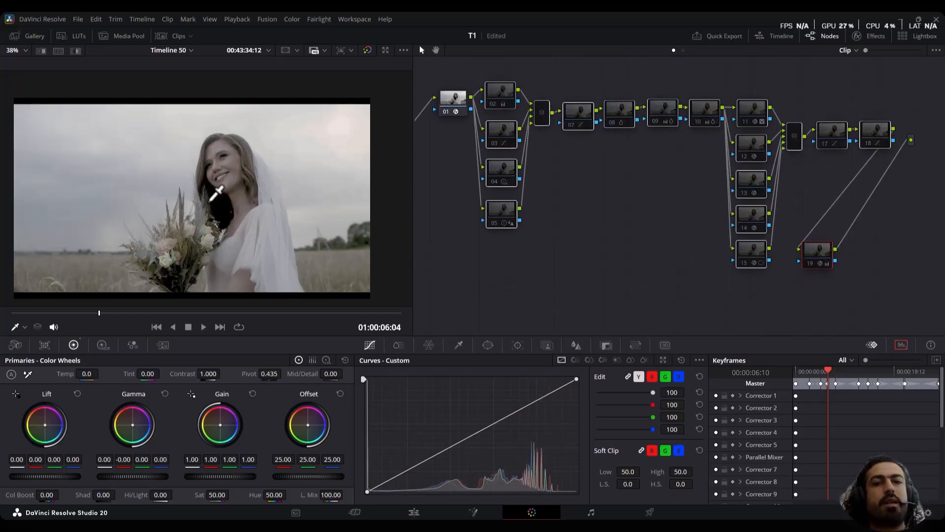
pyautogui.hotkey('ctrl', 'f')
pyautogui.press('space')
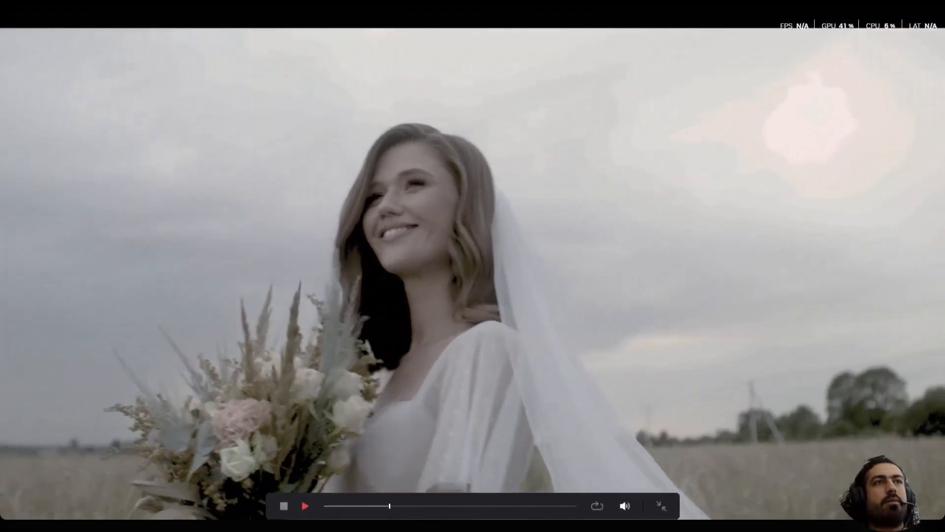
pyautogui.hotkey('ctrl', 'd')
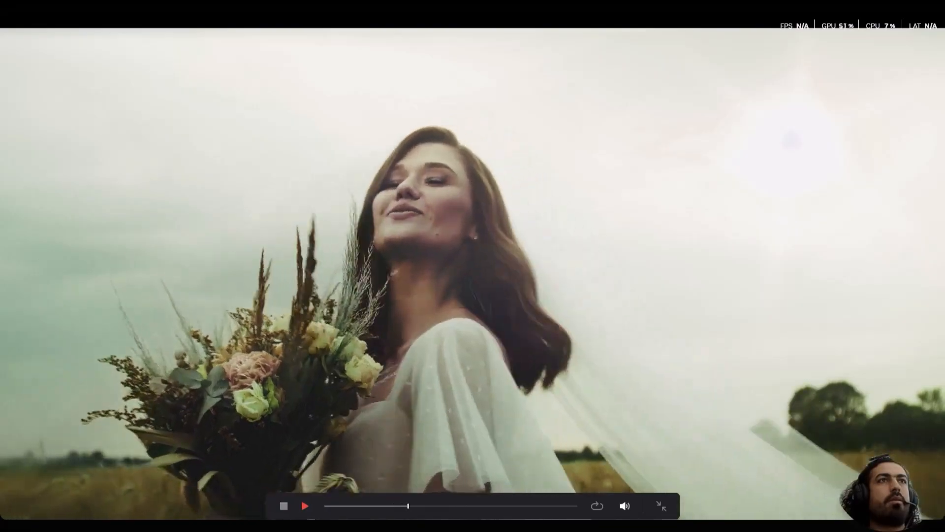